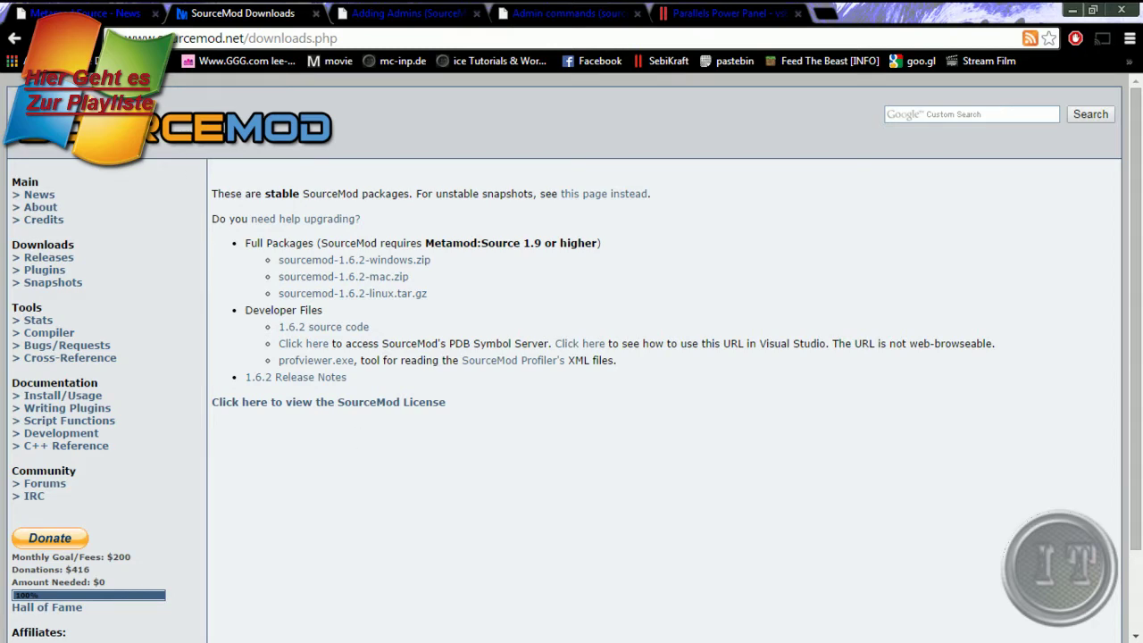
pyautogui.click(98, 14)
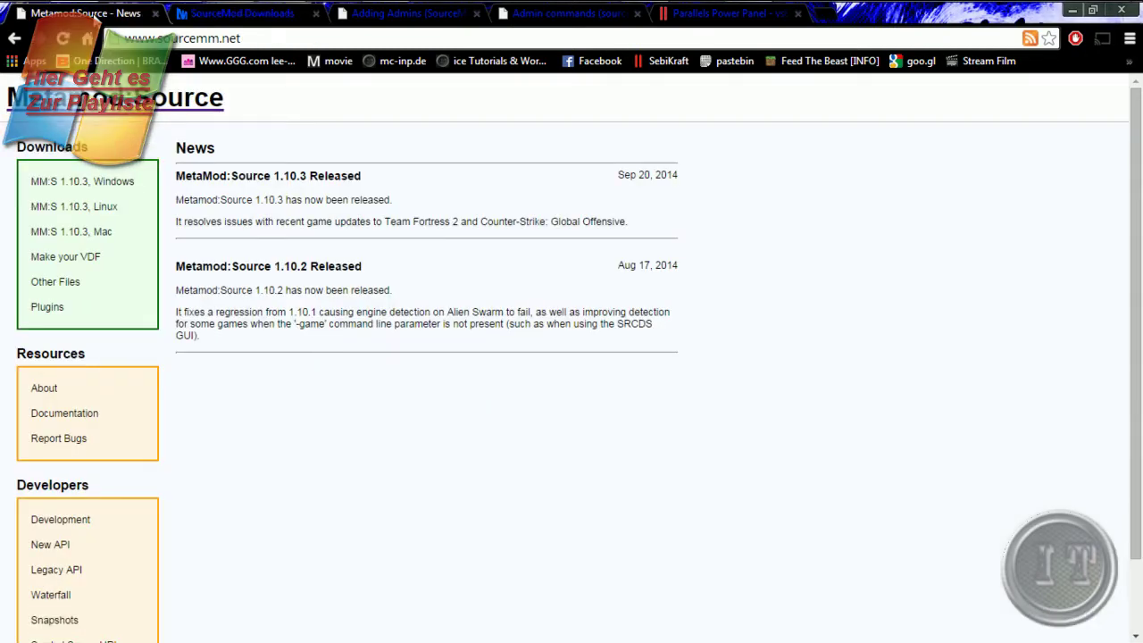
pyautogui.click(255, 14)
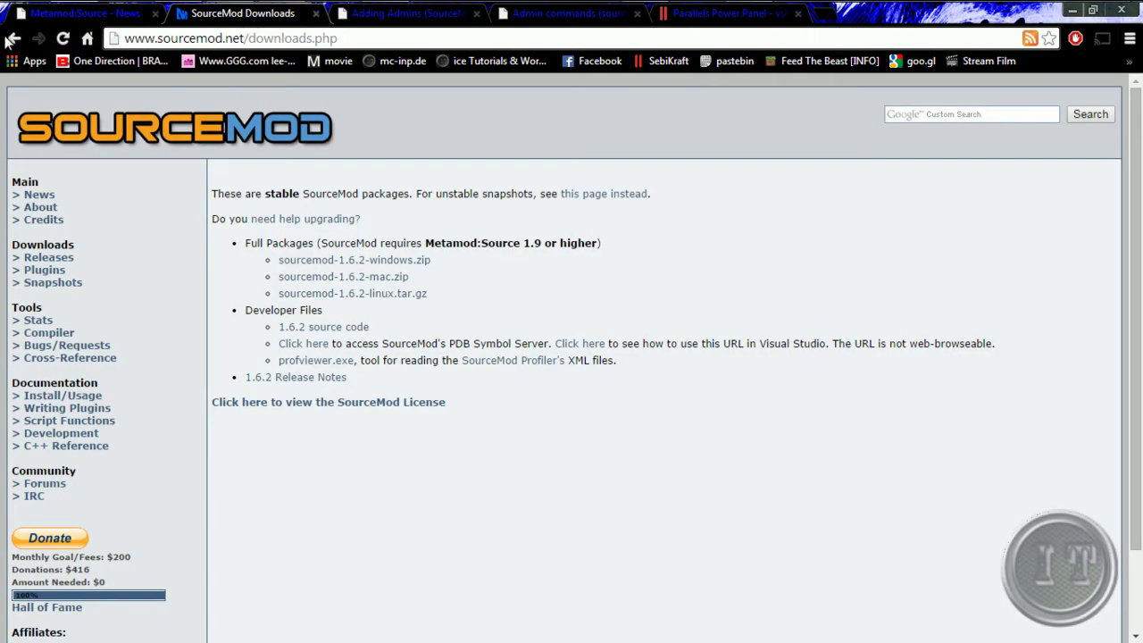
pyautogui.click(58, 16)
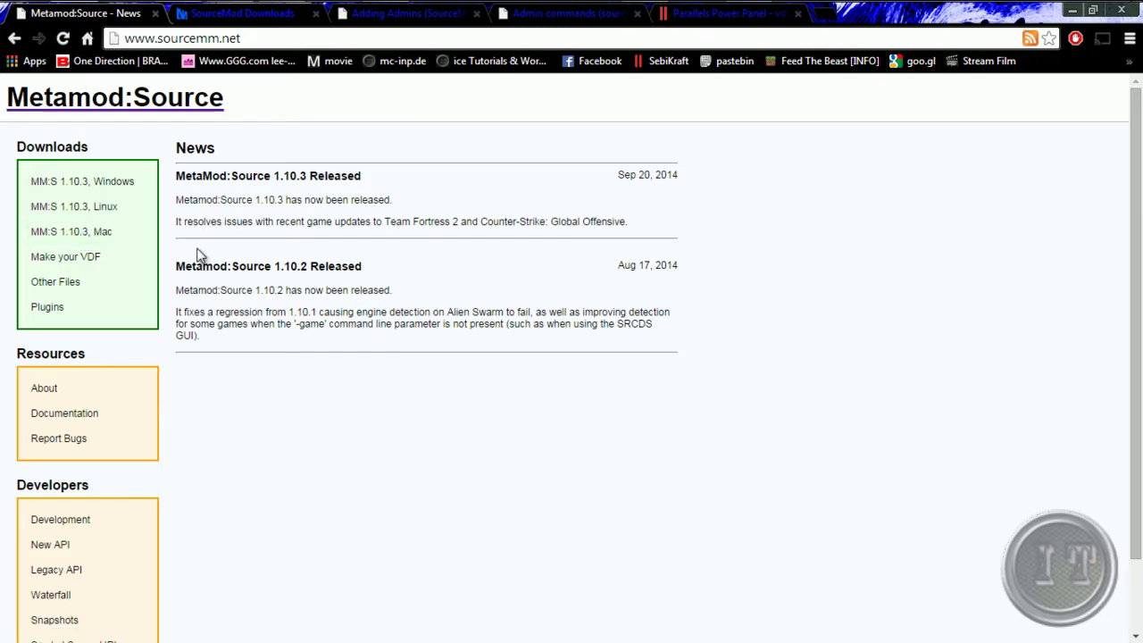
pyautogui.click(253, 22)
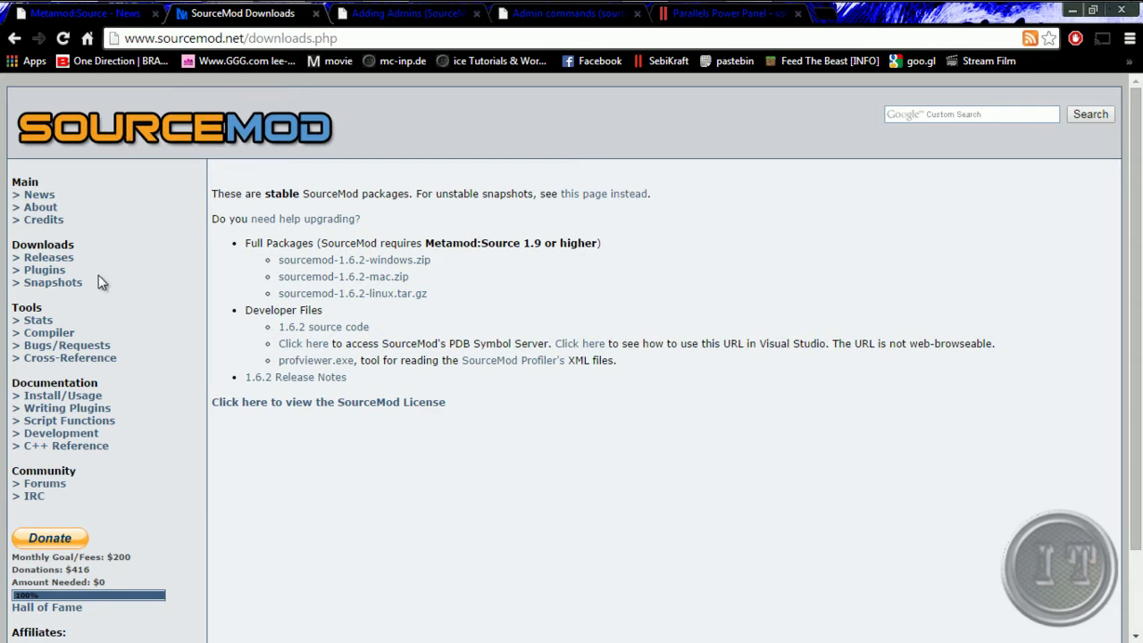
pyautogui.click(69, 258)
# Bring Explorer forward, then glance at the SourceMod downloads and Metamod:Source news pages
pyautogui.moveTo(209, 7)
pyautogui.click(298, 22)
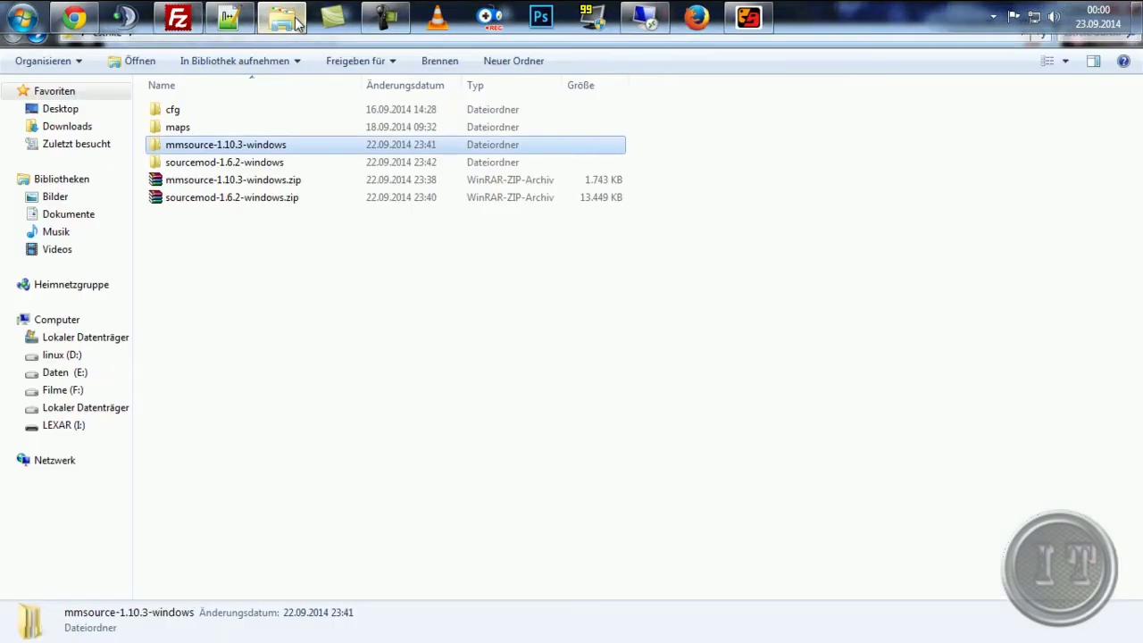
pyautogui.click(213, 322)
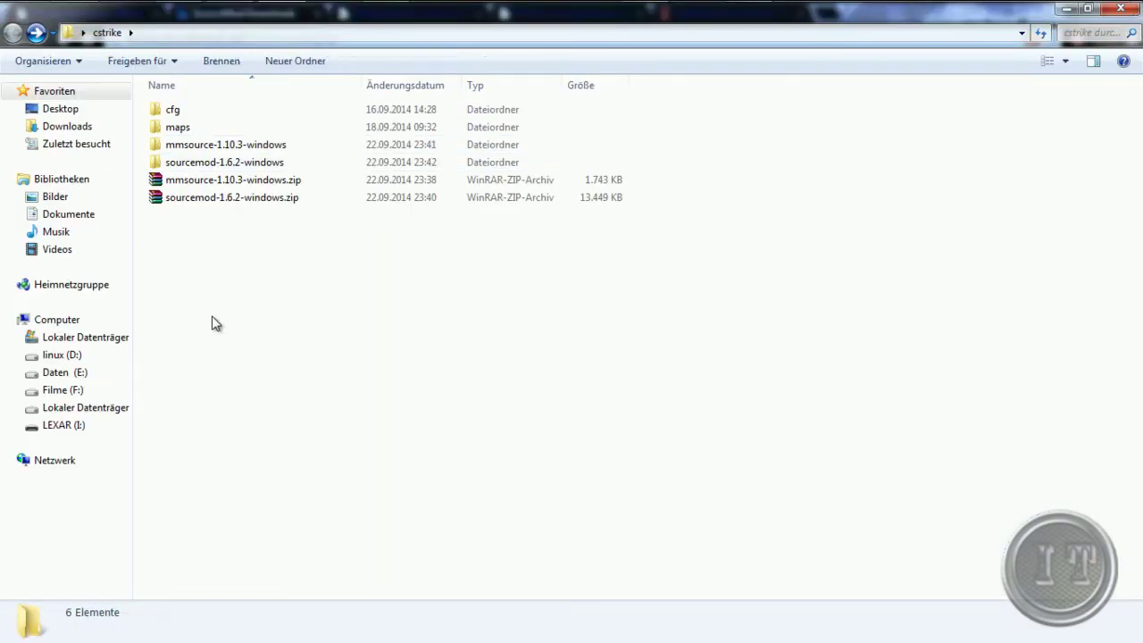
pyautogui.click(77, 16)
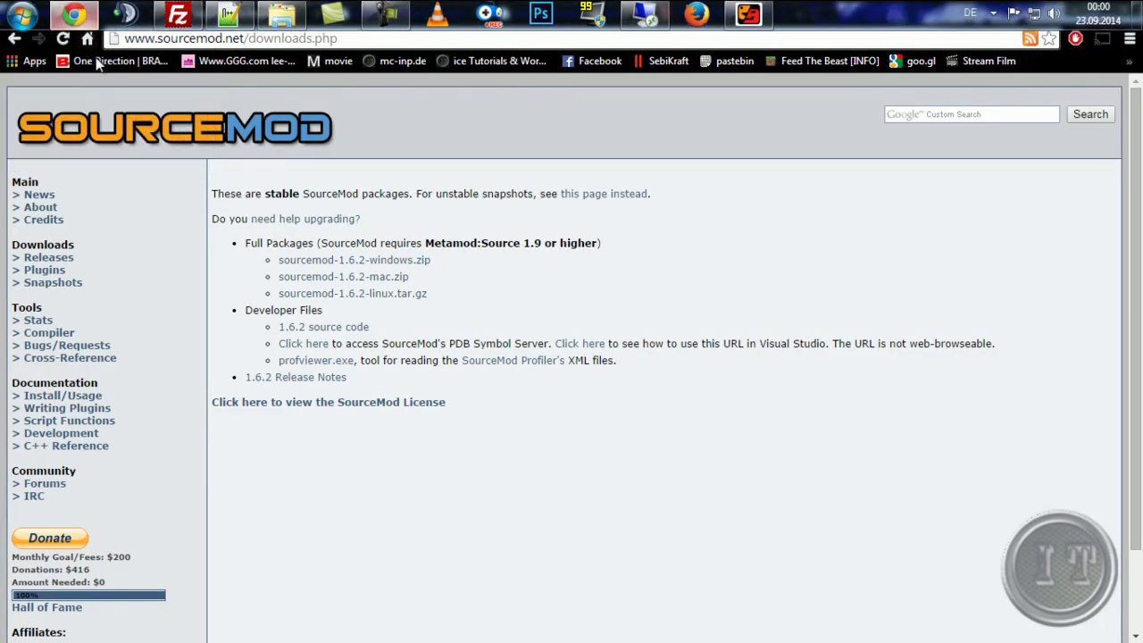
pyautogui.click(88, 14)
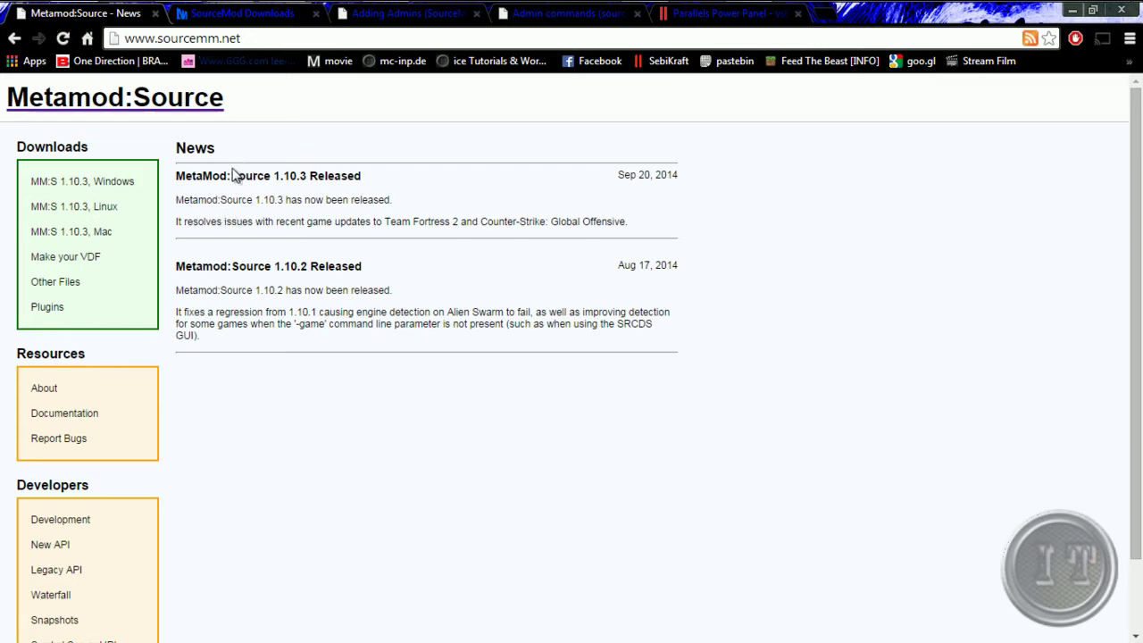
# Inspect mmsource-1.10.3-windows and its addons folder, go back, and return to FileZilla
pyautogui.moveTo(85, 2)
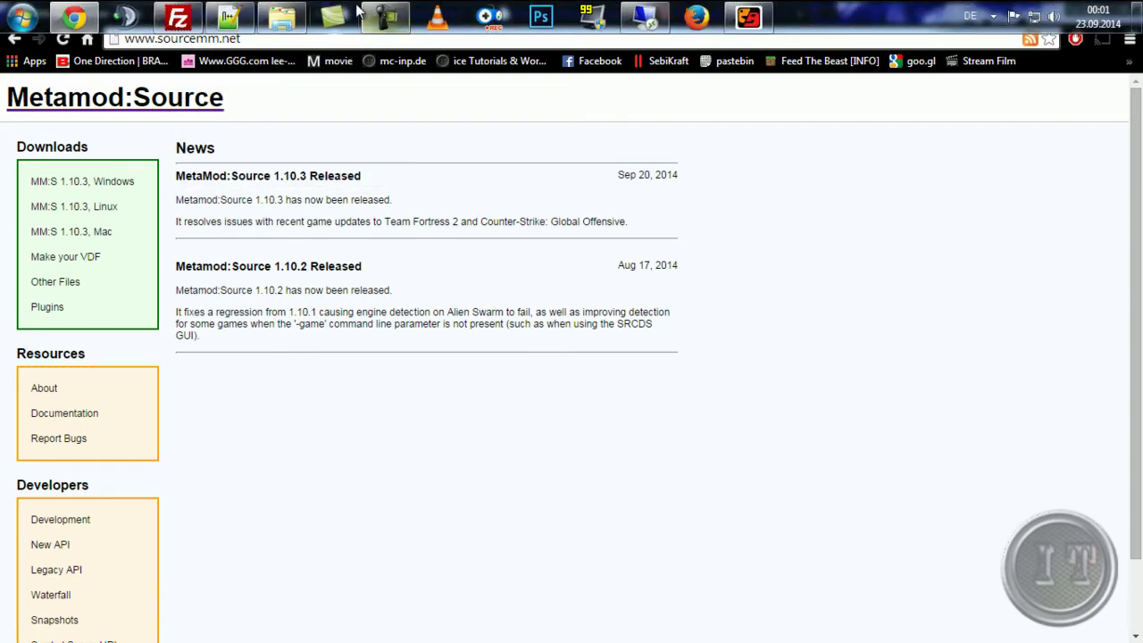
pyautogui.click(283, 16)
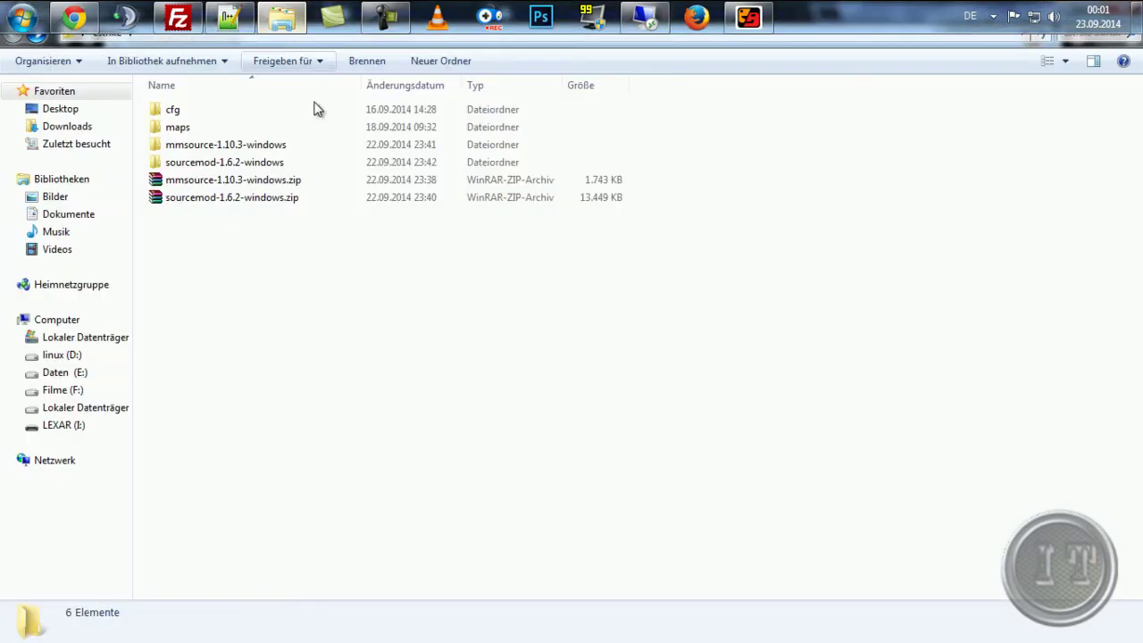
pyautogui.doubleClick(193, 150)
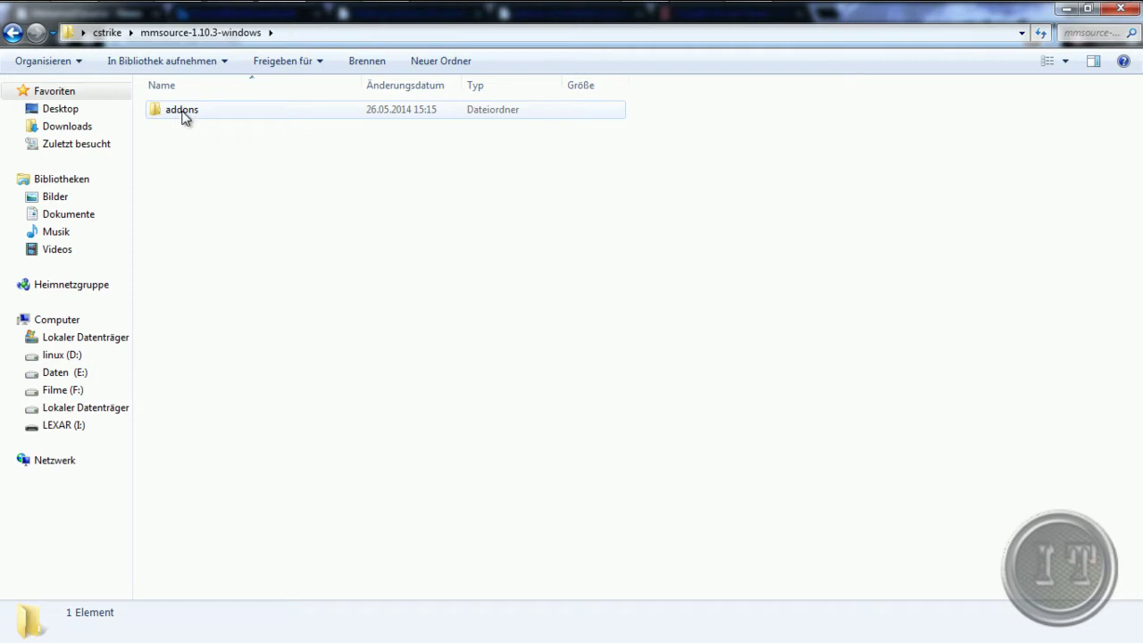
pyautogui.doubleClick(182, 112)
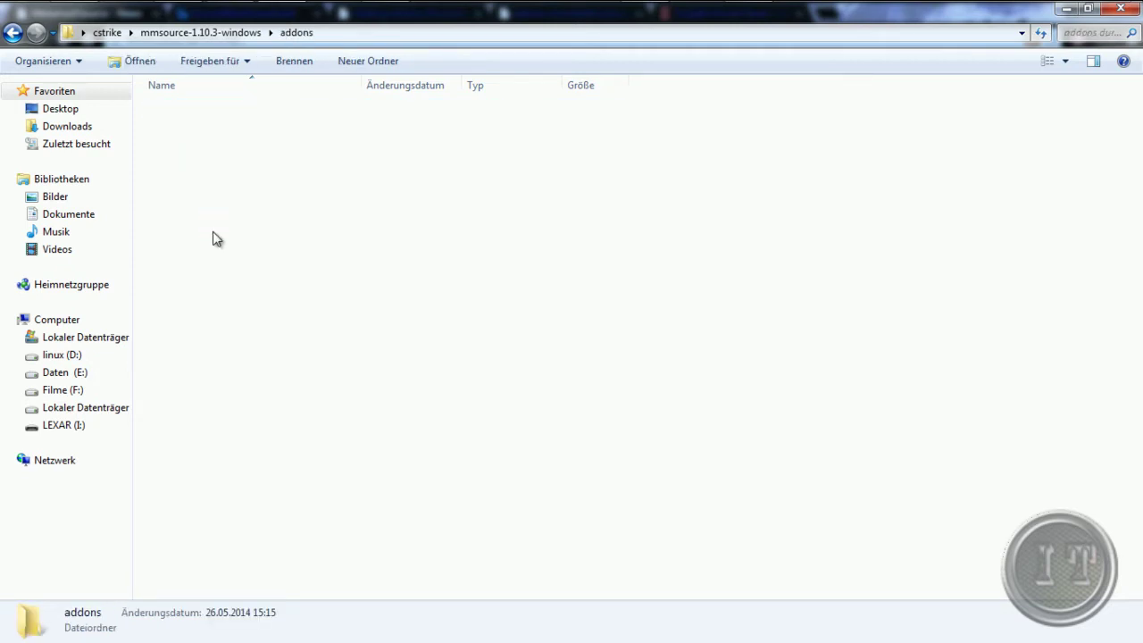
pyautogui.click(12, 34)
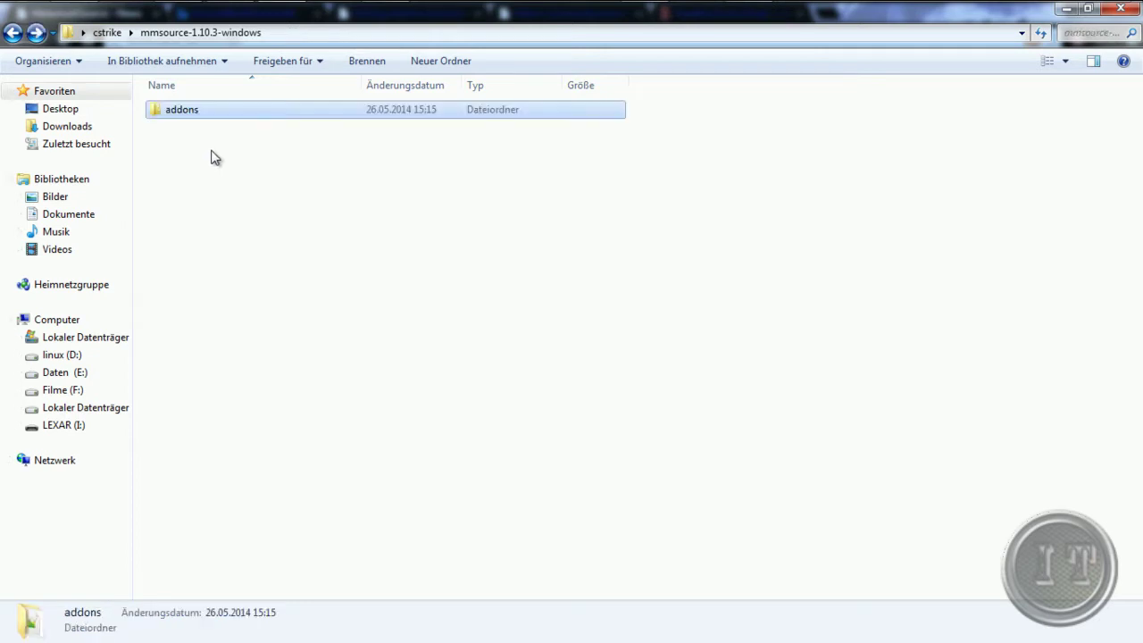
pyautogui.moveTo(423, 7)
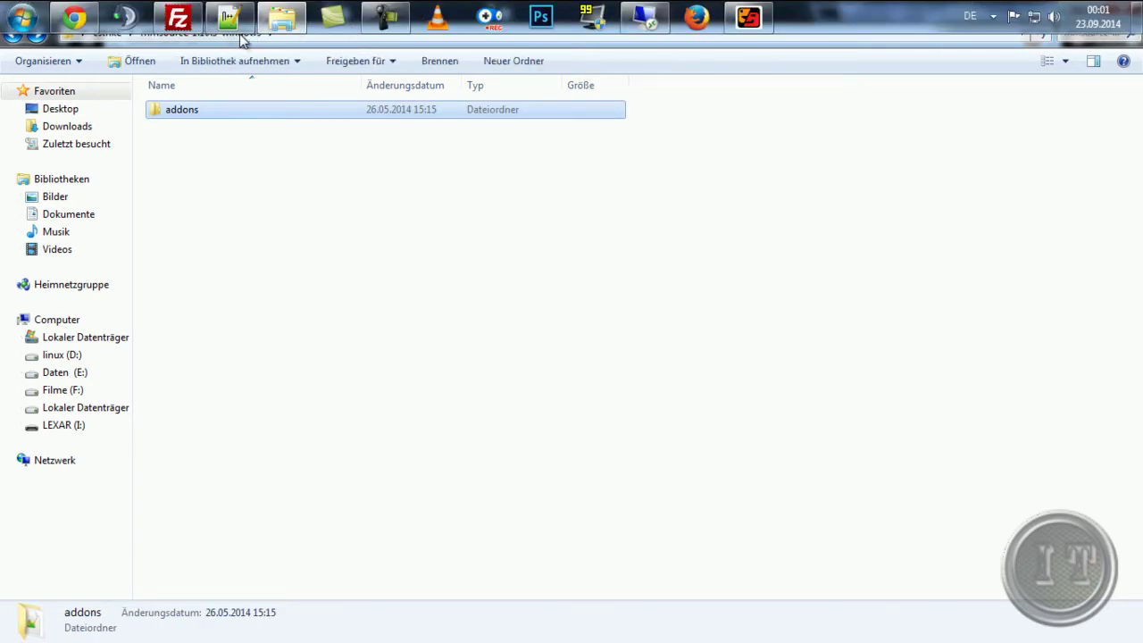
pyautogui.click(196, 27)
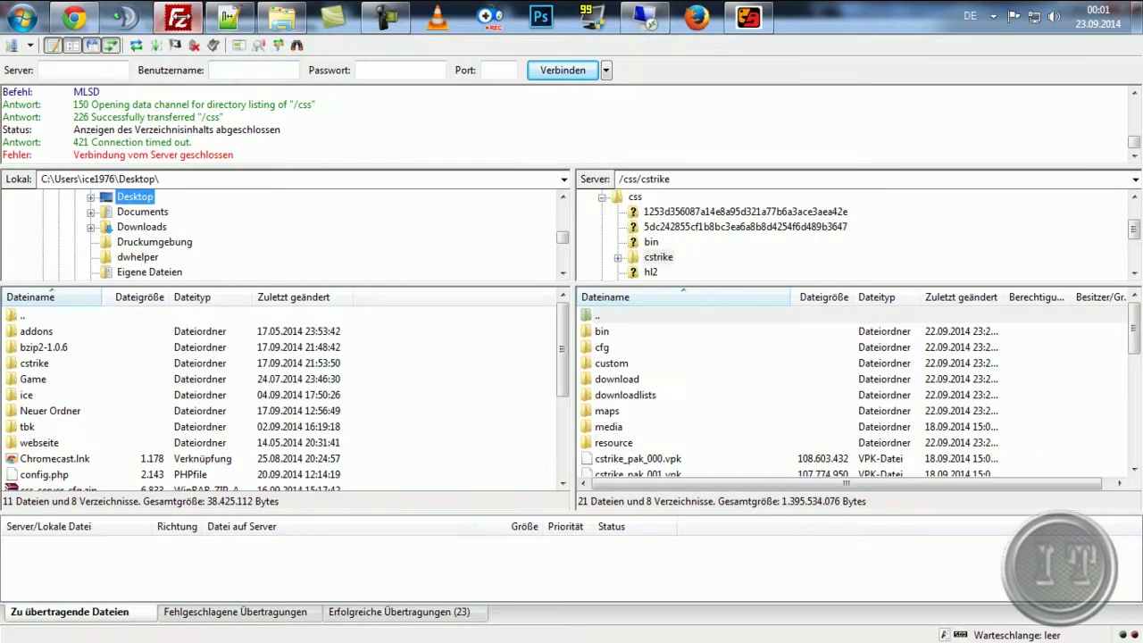
# Navigate the server pane up to root and back down into /css/cstrike
pyautogui.doubleClick(612, 315)
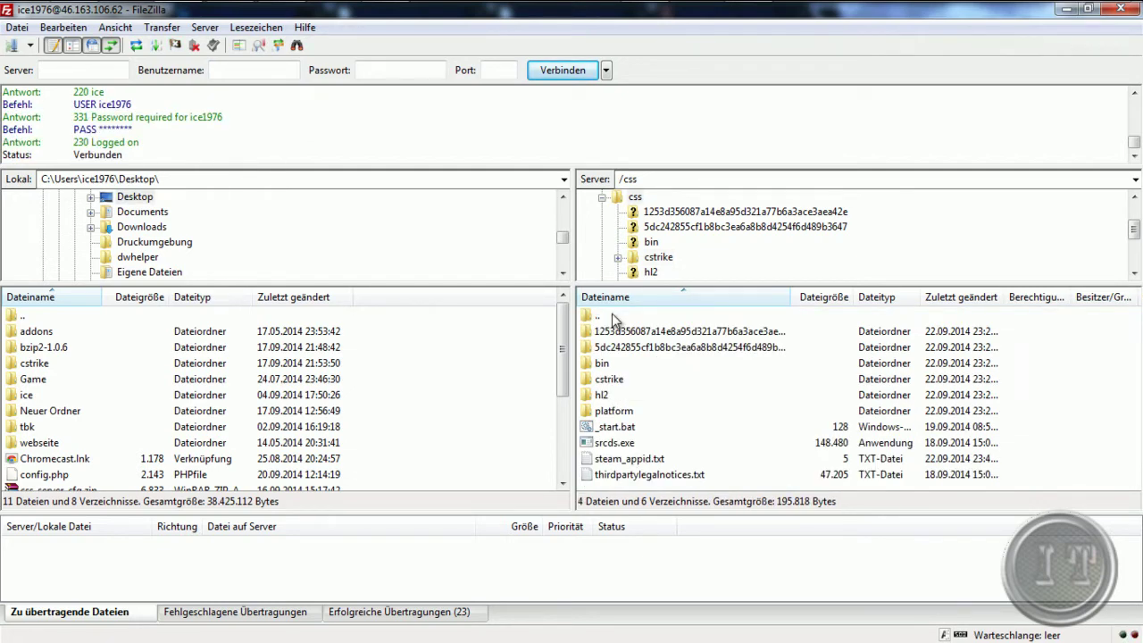
pyautogui.doubleClick(613, 316)
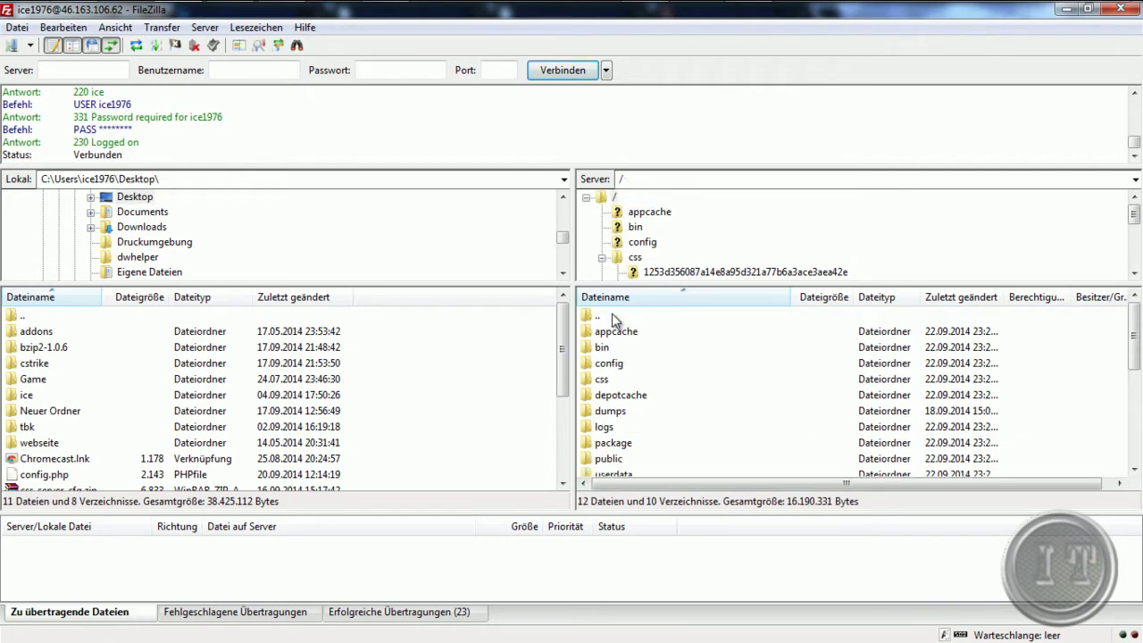
pyautogui.doubleClick(602, 380)
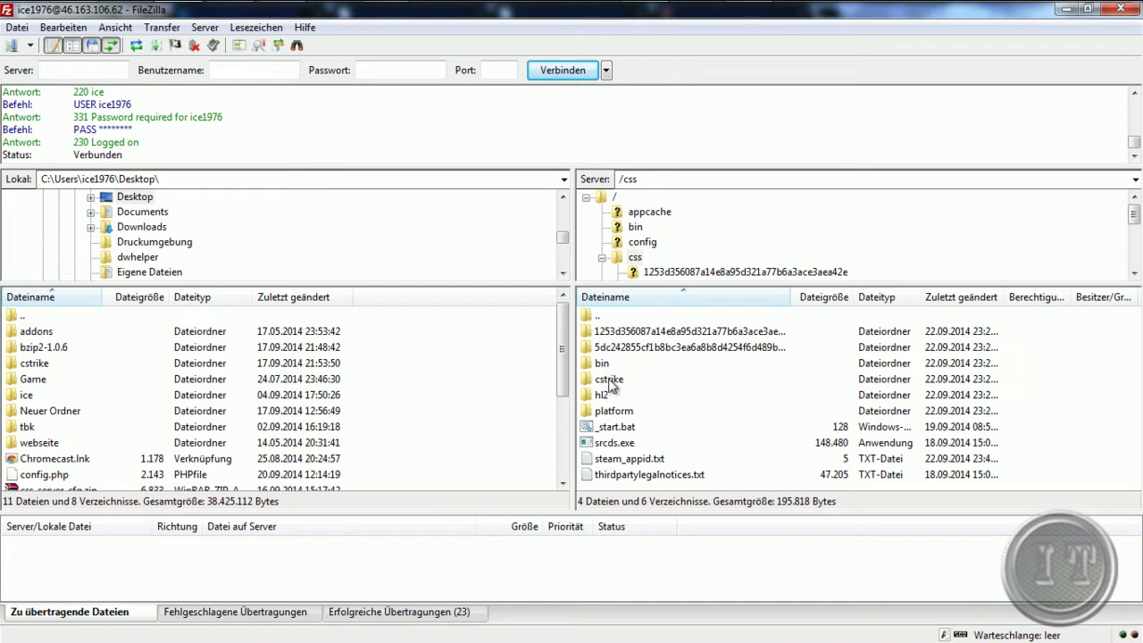
pyautogui.doubleClick(609, 380)
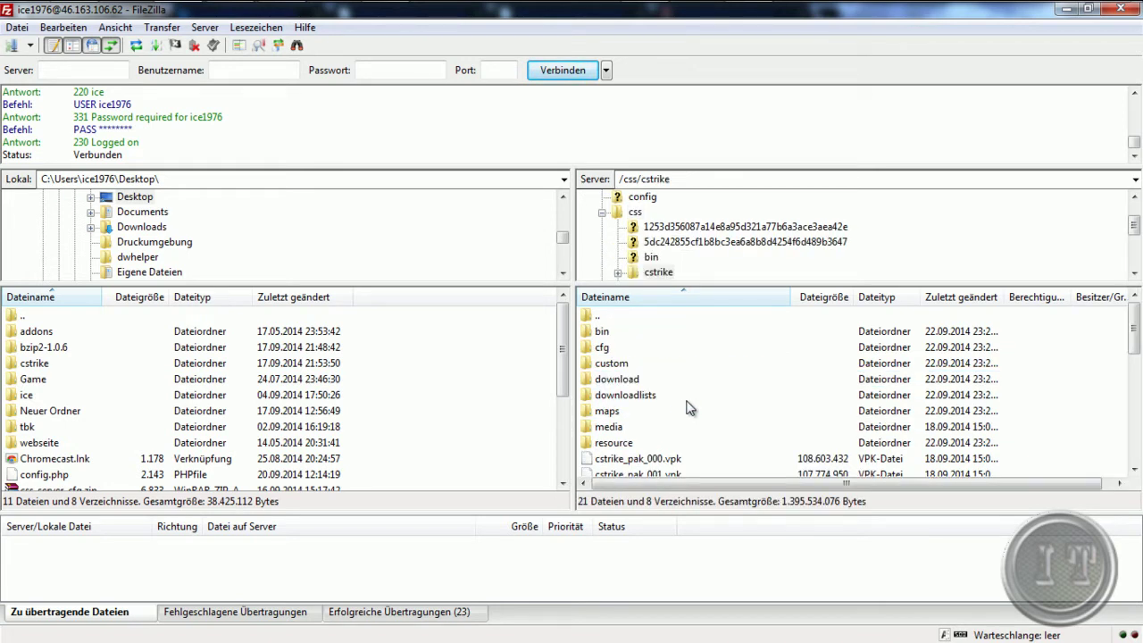
# Review the bin, cfg, custom, download, downloadlists, maps, media and resource folders and cstrike_pak_001.vpk
pyautogui.click(615, 334)
pyautogui.click(619, 347)
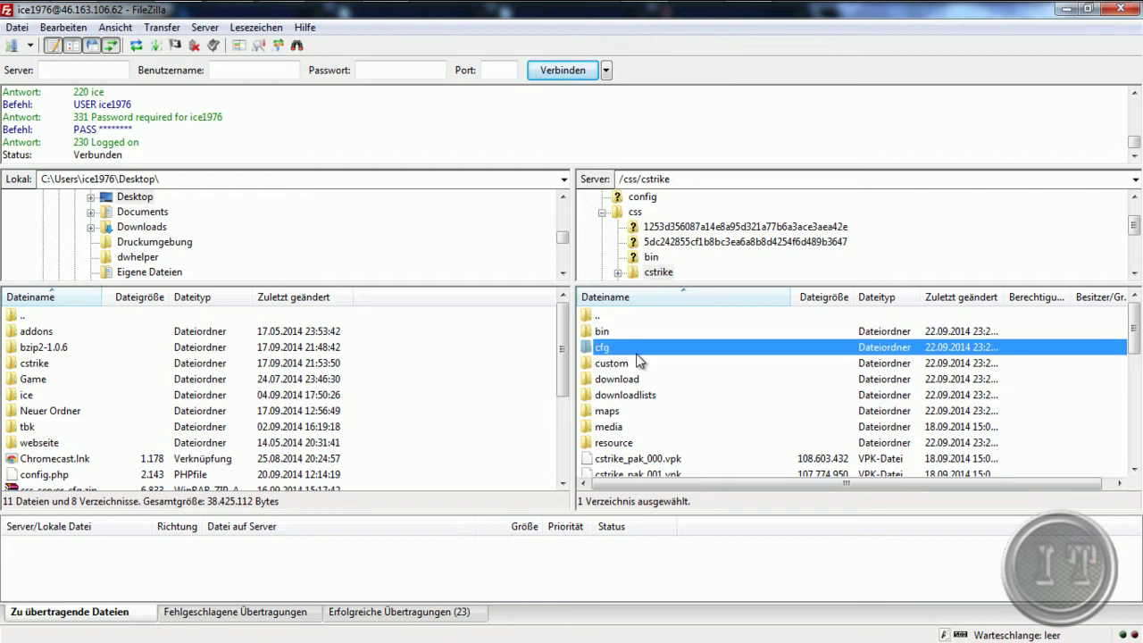
pyautogui.click(639, 362)
pyautogui.click(646, 381)
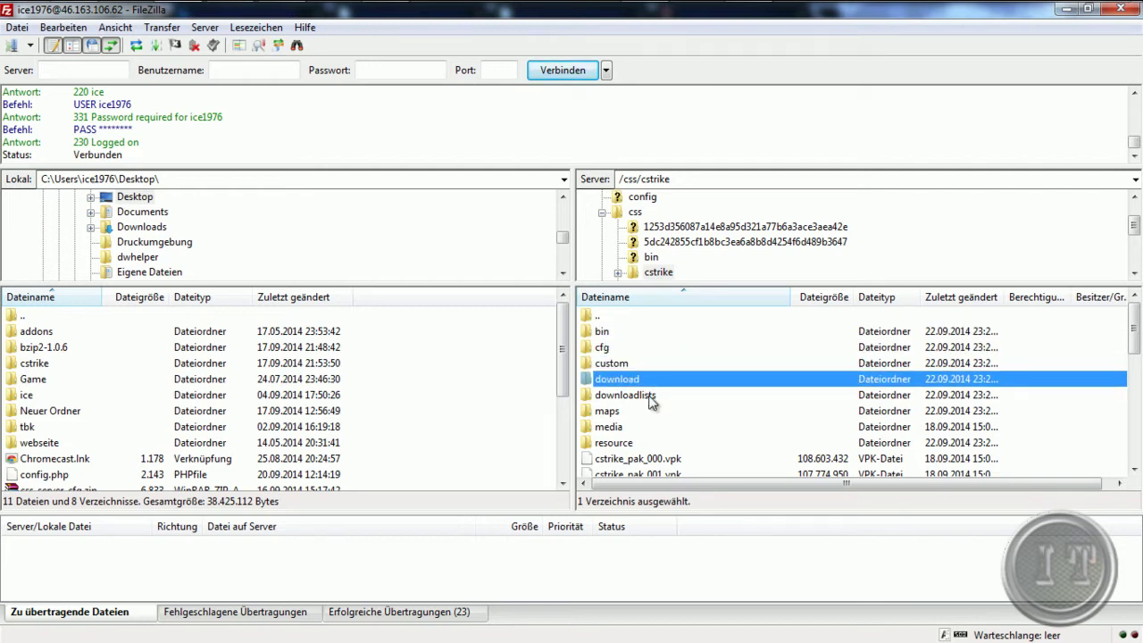
pyautogui.click(647, 398)
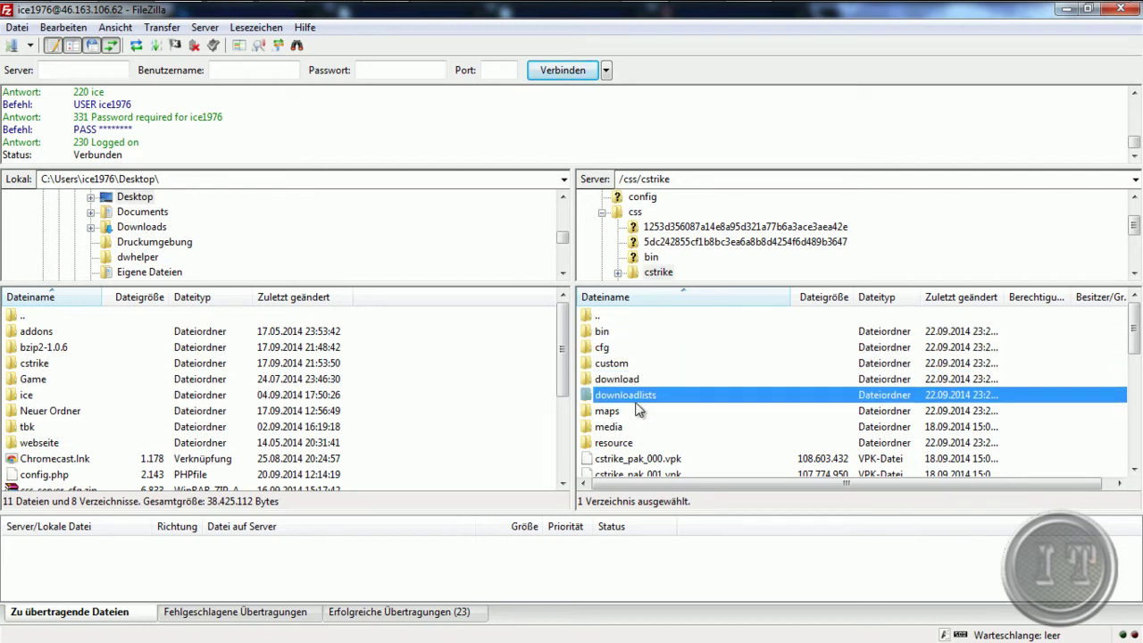
pyautogui.click(631, 413)
pyautogui.click(627, 429)
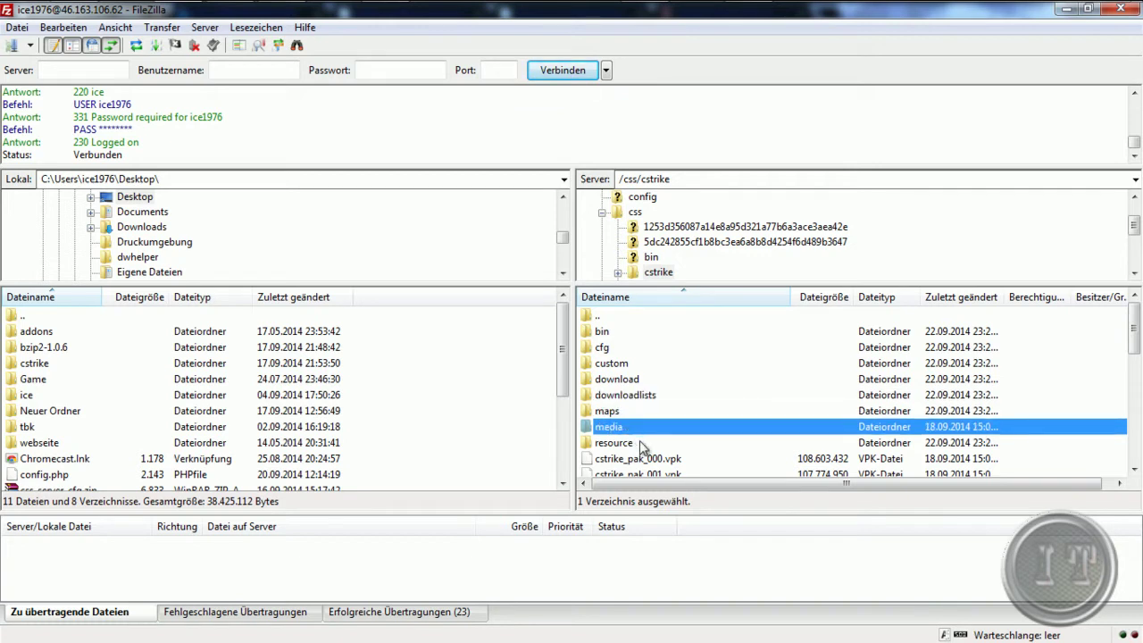
pyautogui.click(639, 443)
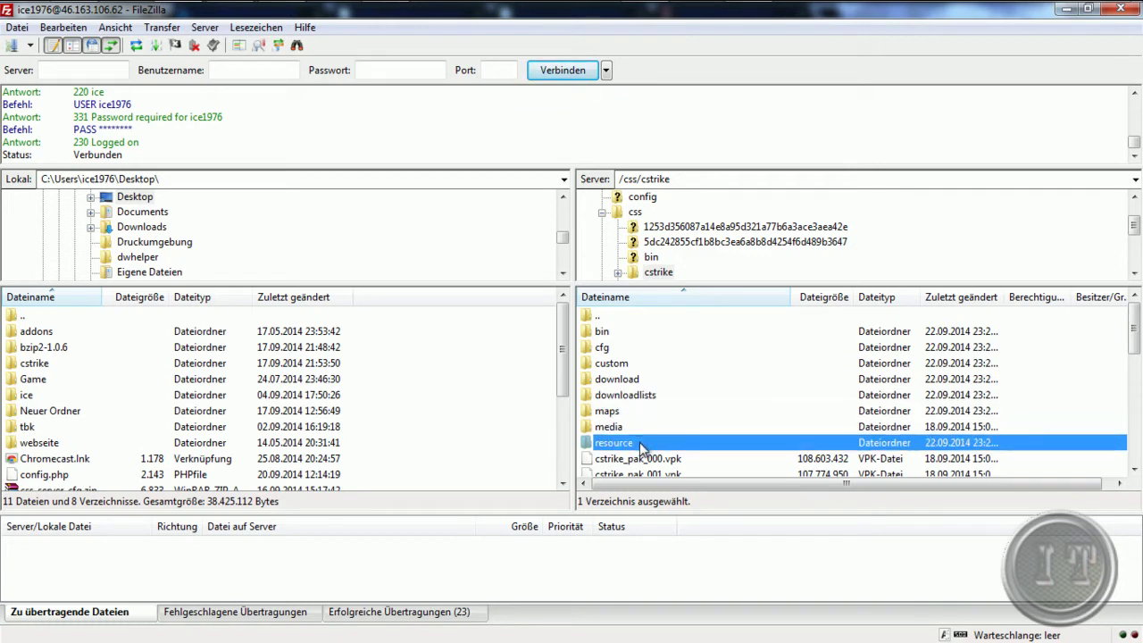
pyautogui.scroll(-1, 686, 404)
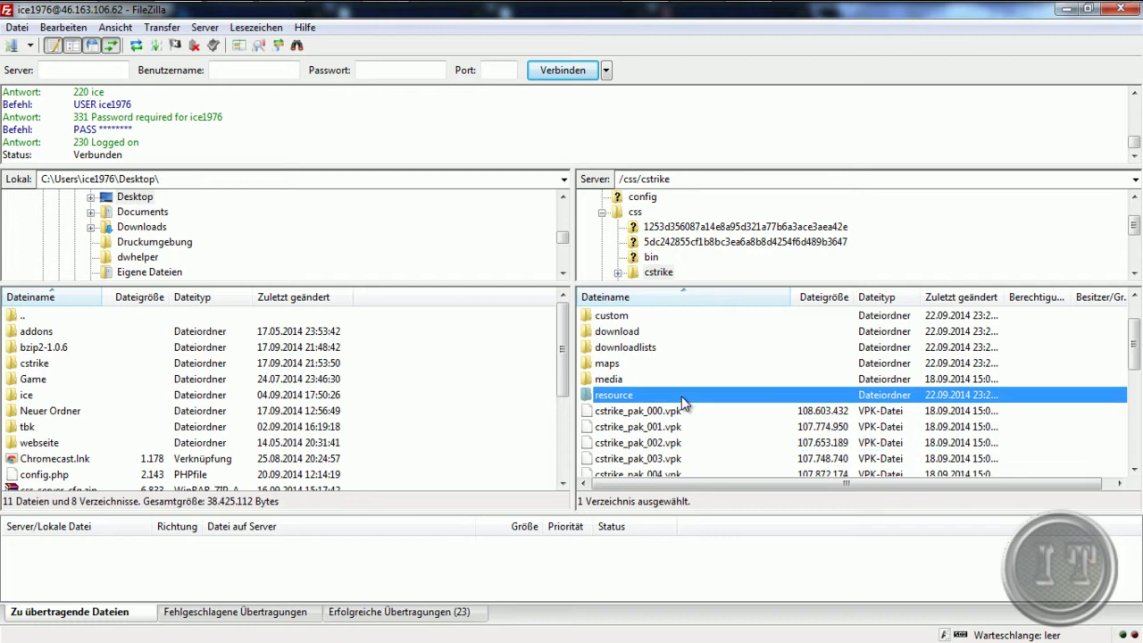
pyautogui.click(689, 432)
pyautogui.scroll(1, 688, 435)
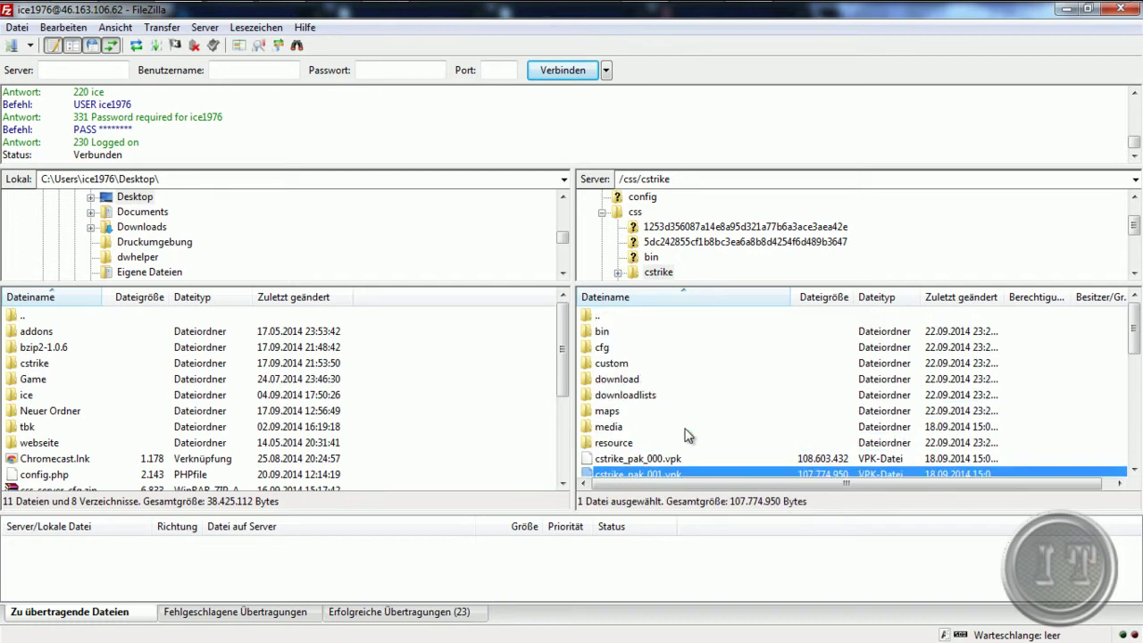
pyautogui.scroll(-1, 686, 435)
pyautogui.scroll(1, 686, 435)
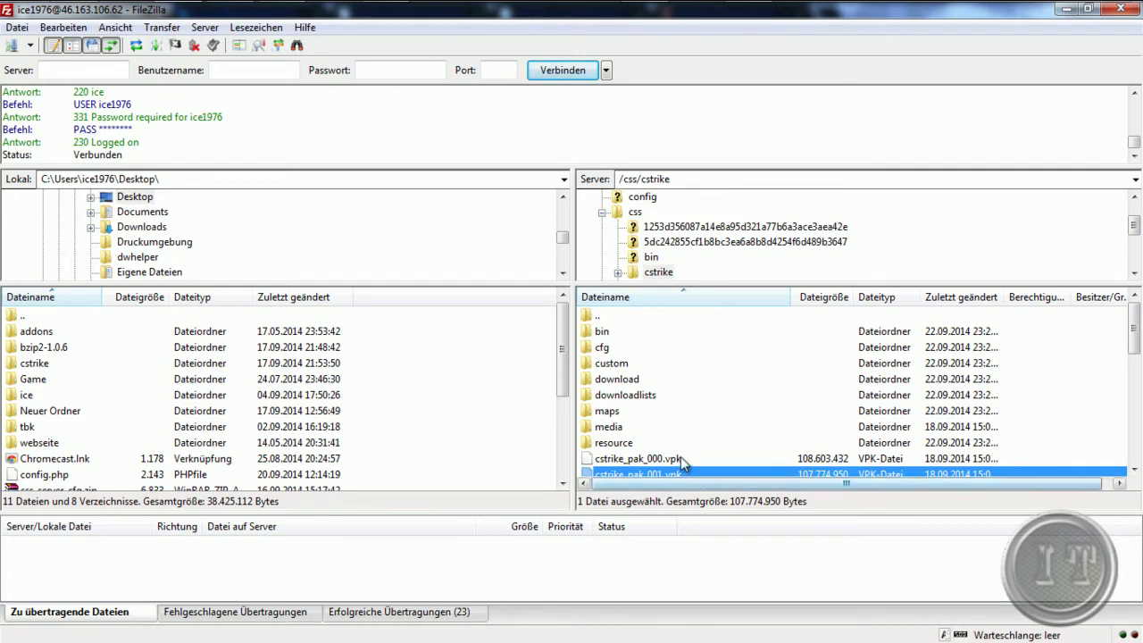
pyautogui.scroll(-1, 681, 458)
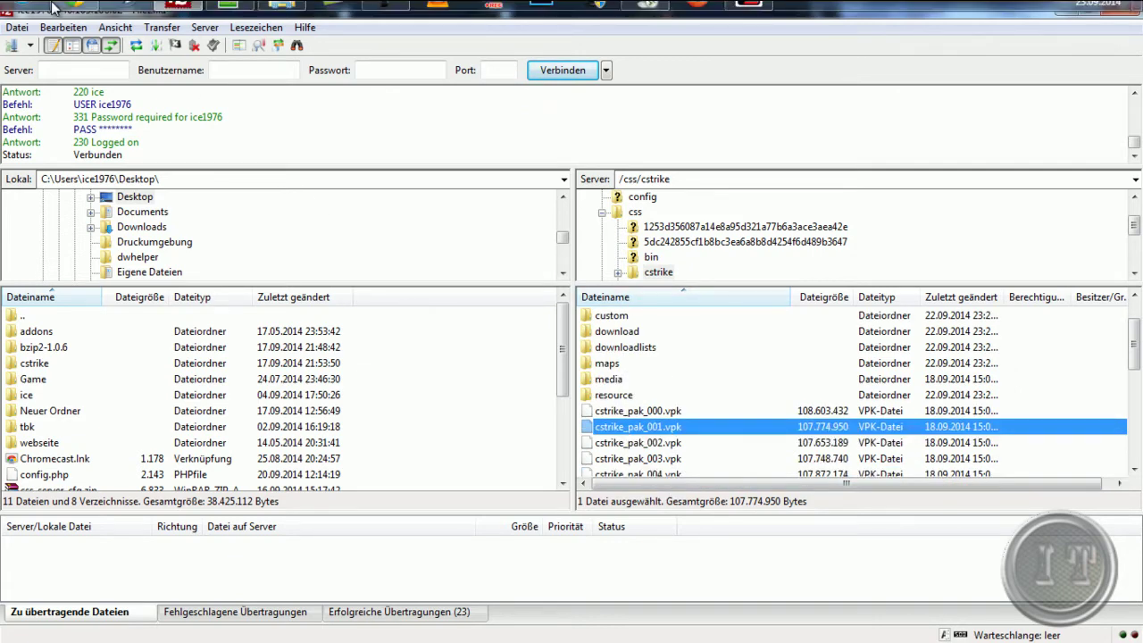
# Drag Metamod's addons folder from Explorer into FileZilla's /css/cstrike pane, then switch to HLSW
pyautogui.moveTo(154, 25)
pyautogui.click(281, 18)
pyautogui.click(184, 110)
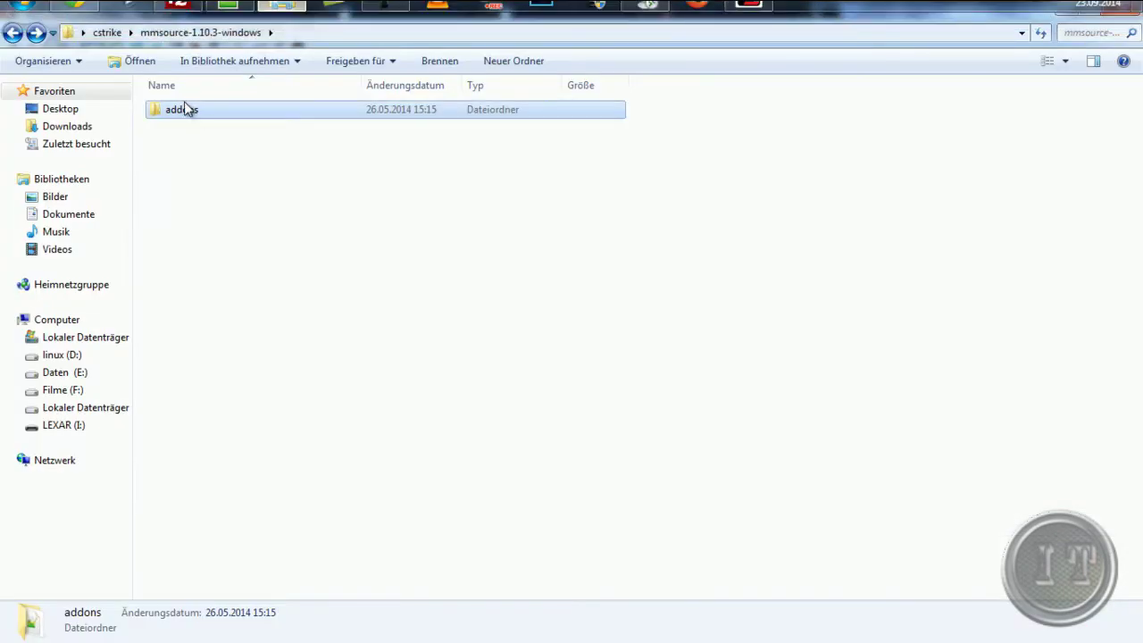
pyautogui.moveTo(184, 116); pyautogui.dragTo(718, 458)
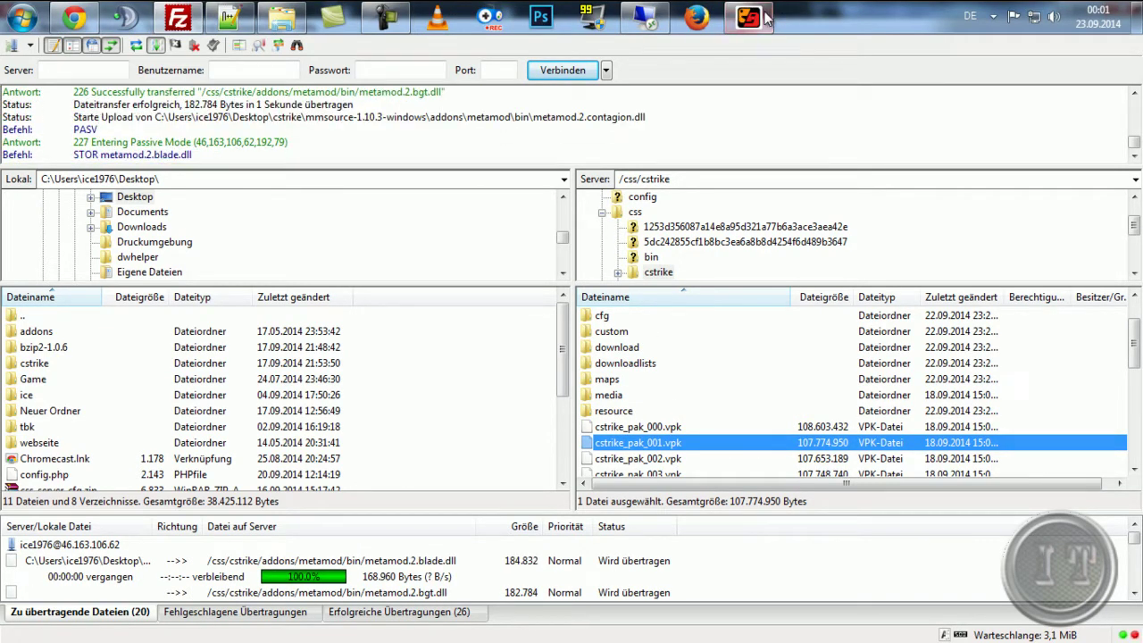
pyautogui.click(748, 13)
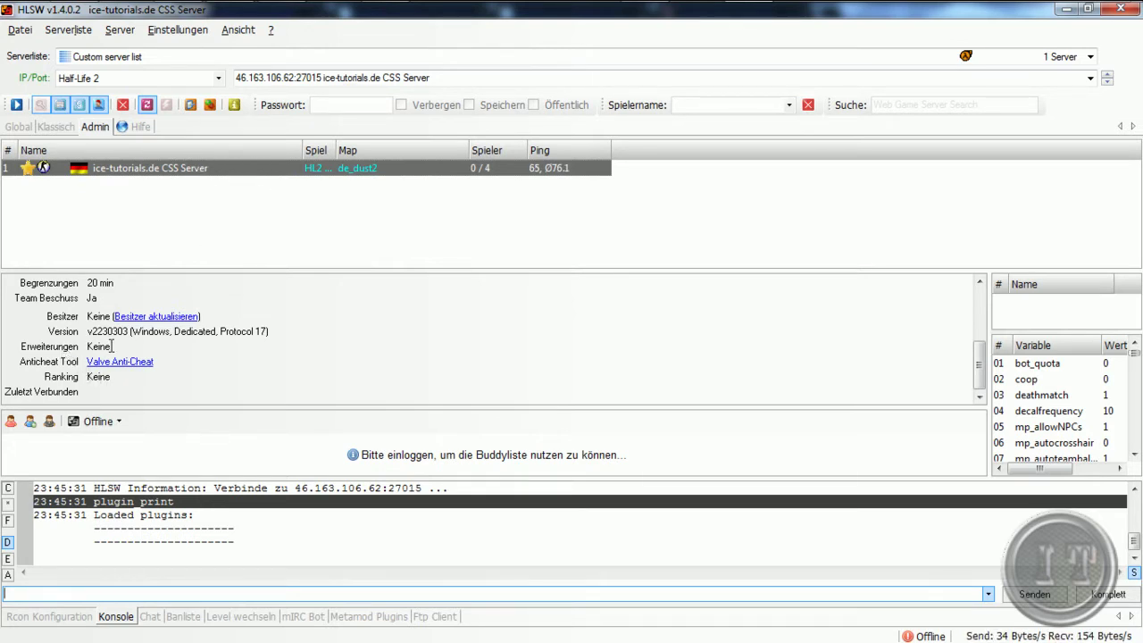
# Test the rcon password under Rcon Konfiguration, verify FileZilla's queue is empty, and return to HLSW
pyautogui.moveTo(87, 346); pyautogui.dragTo(117, 347)
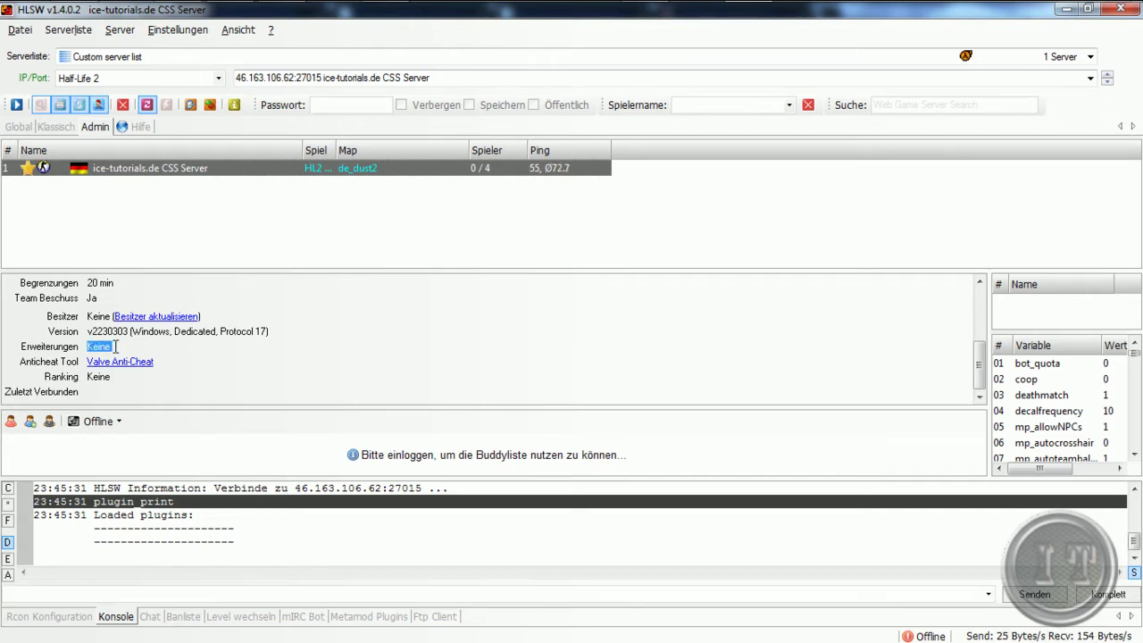
pyautogui.click(59, 616)
pyautogui.click(159, 516)
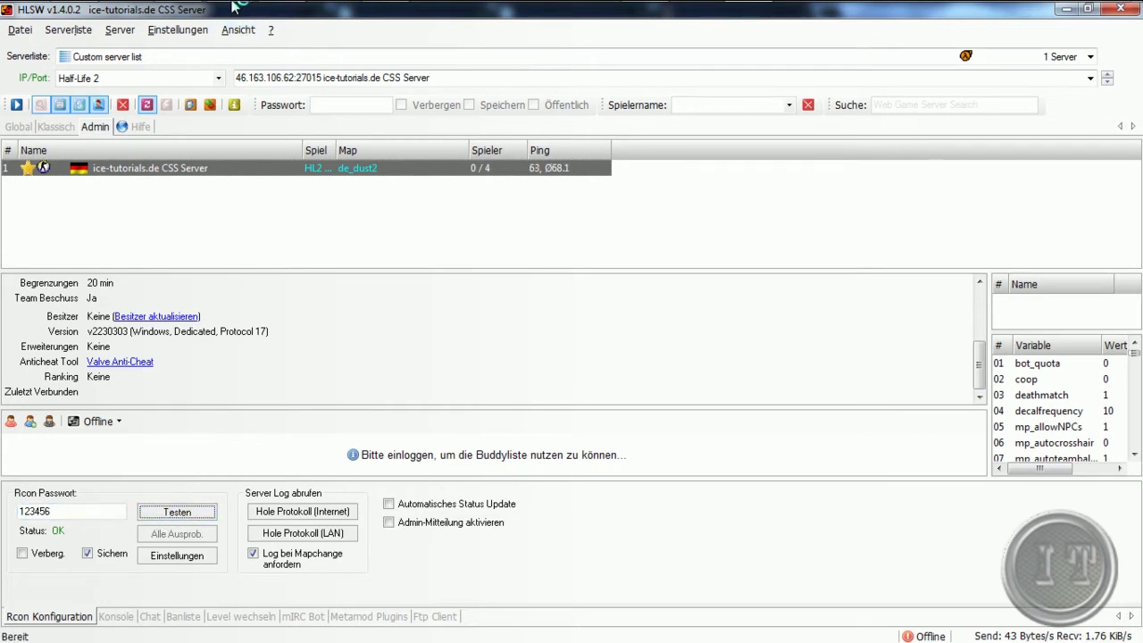
pyautogui.click(193, 12)
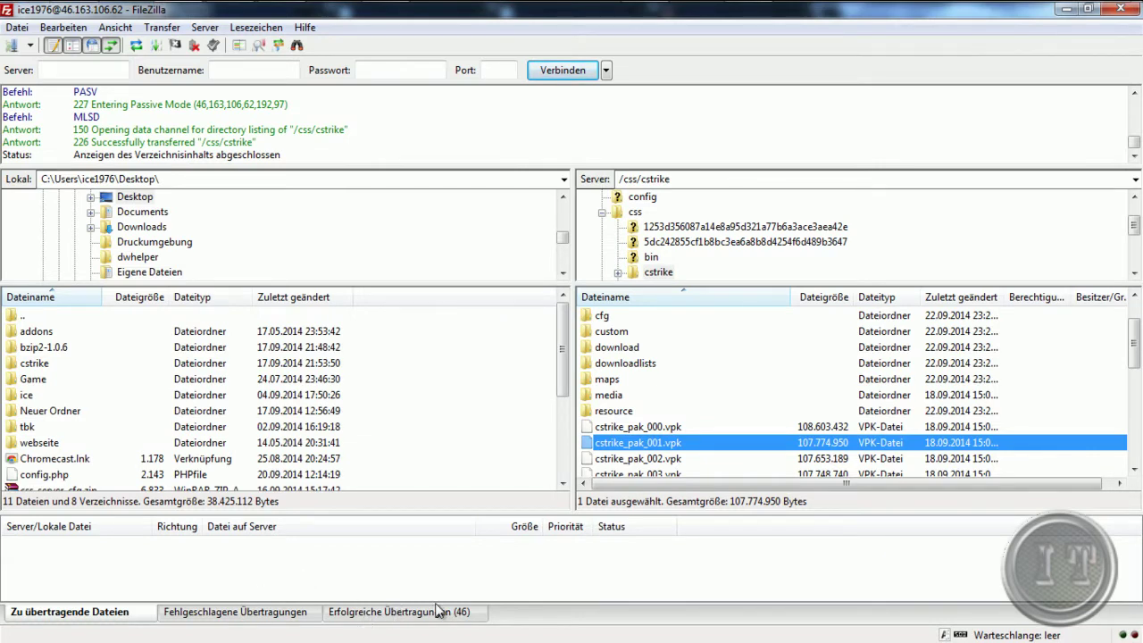
pyautogui.moveTo(393, 7)
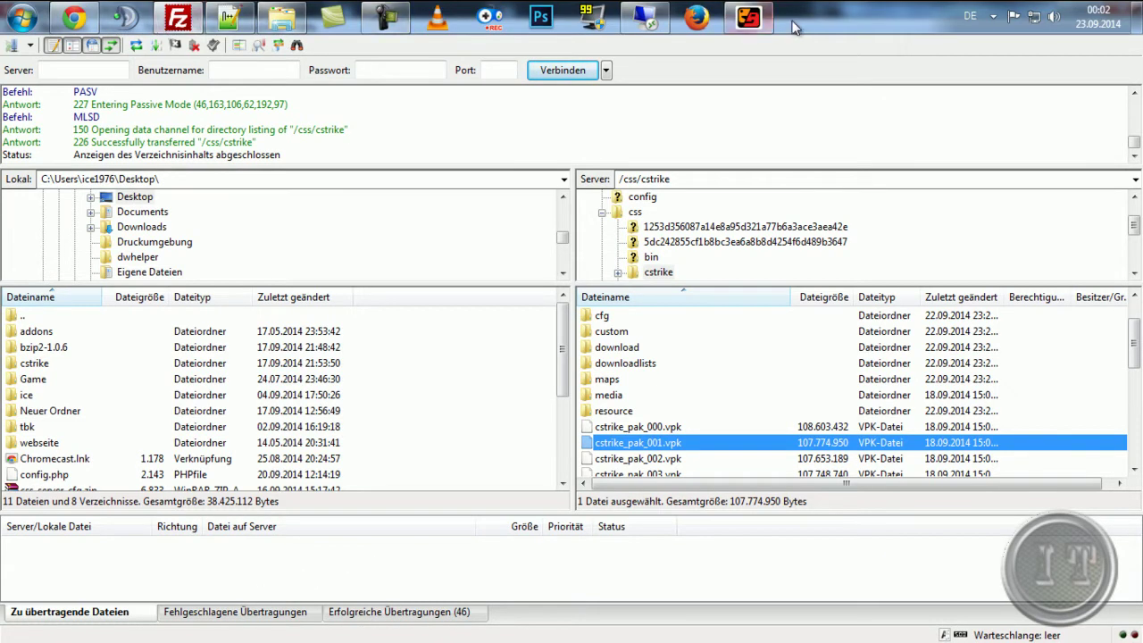
pyautogui.click(748, 18)
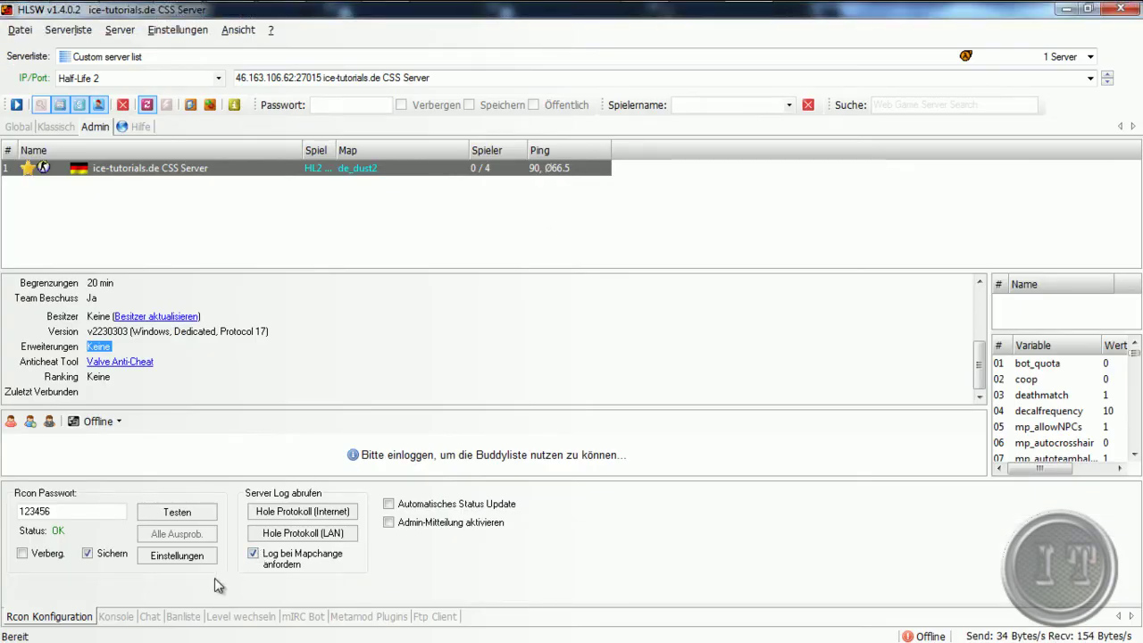
# Retest rcon, then send quit from the HLSW Konsole to restart the server
pyautogui.click(165, 514)
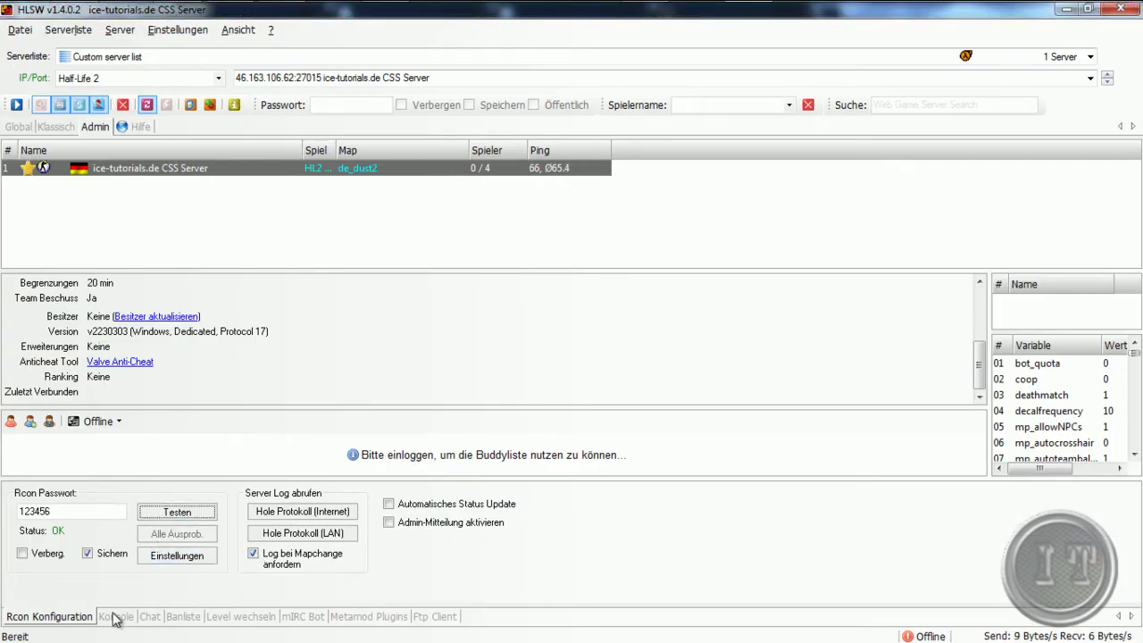
pyautogui.click(115, 616)
pyautogui.click(121, 594)
pyautogui.write('d')
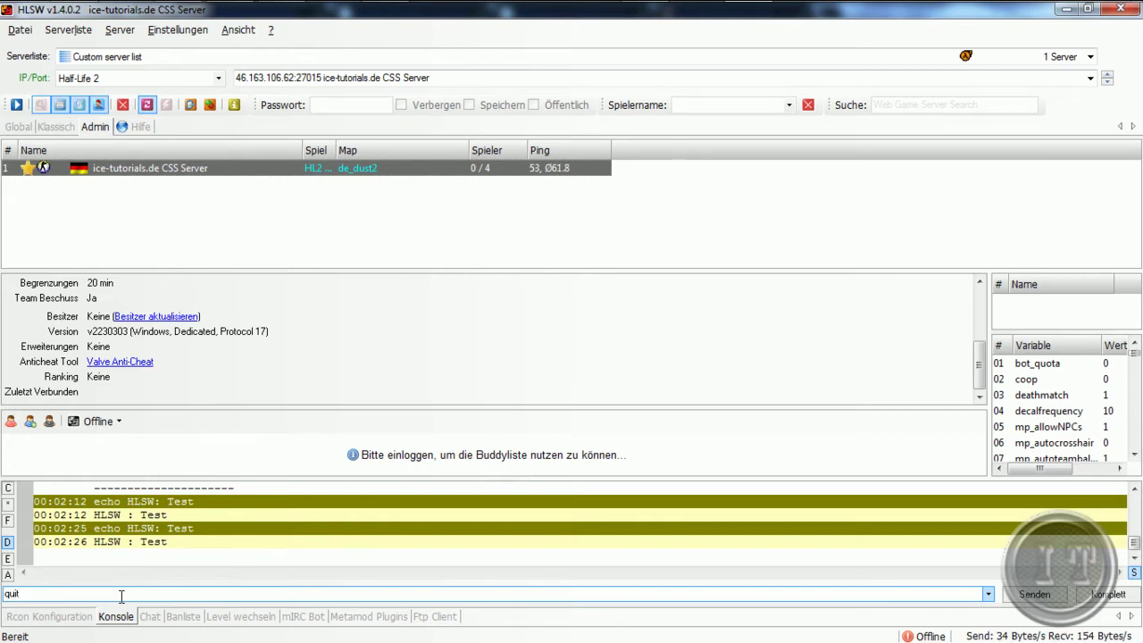
pyautogui.press('Return')
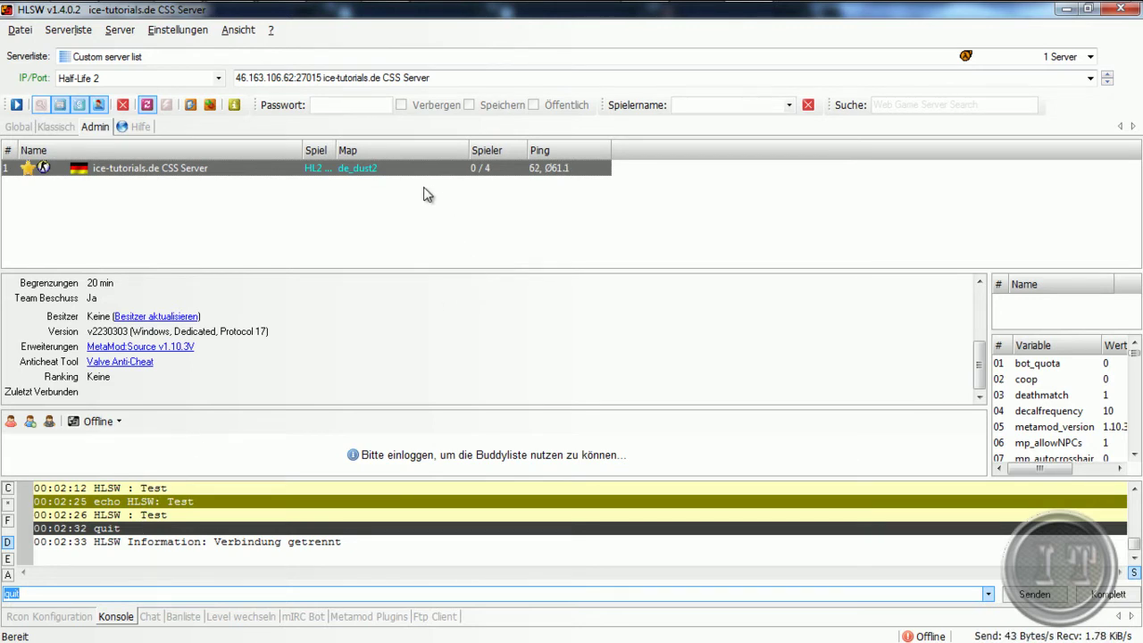
# Check the server info's Erweiterungen entry now lists MetaMod:Source v1.10.3V
pyautogui.moveTo(979, 375); pyautogui.dragTo(986, 329)
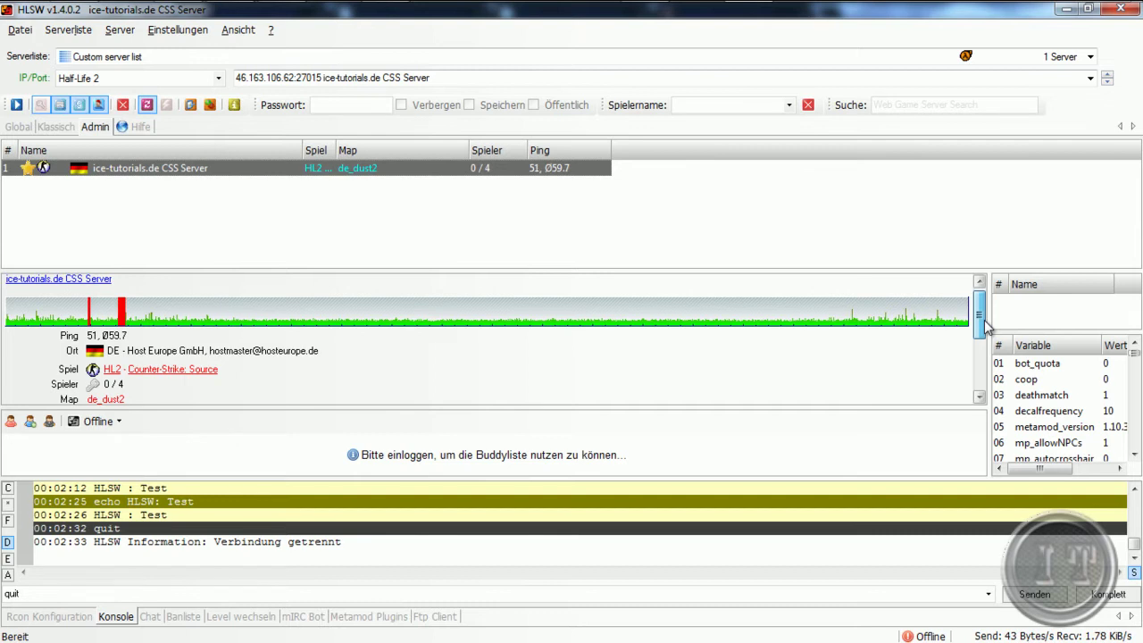
pyautogui.moveTo(983, 326); pyautogui.dragTo(978, 354)
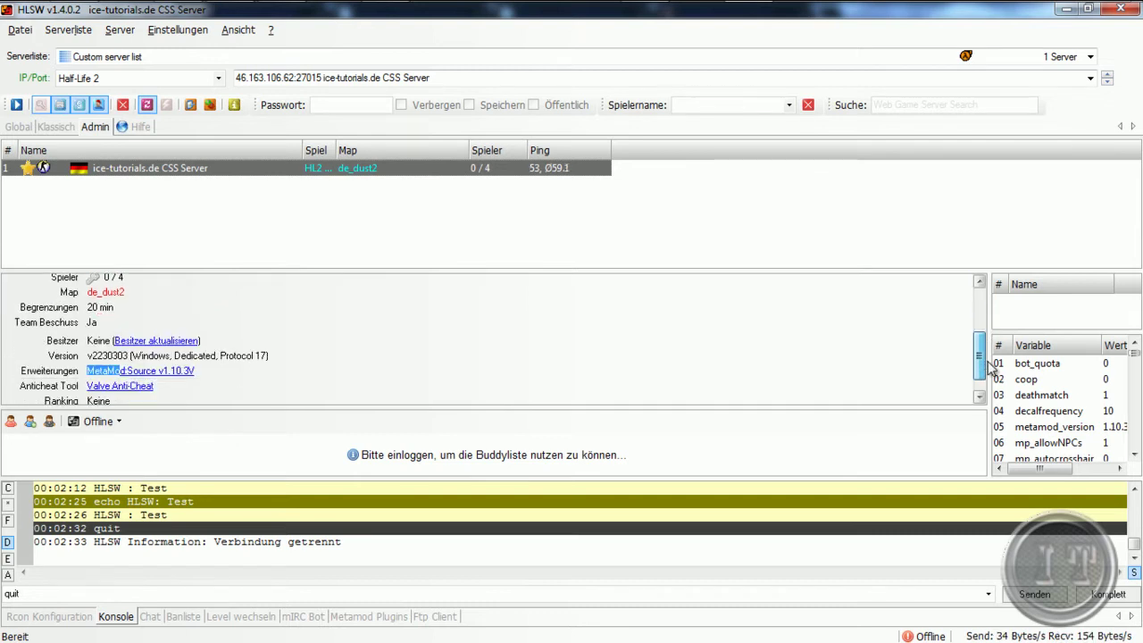
pyautogui.click(204, 369)
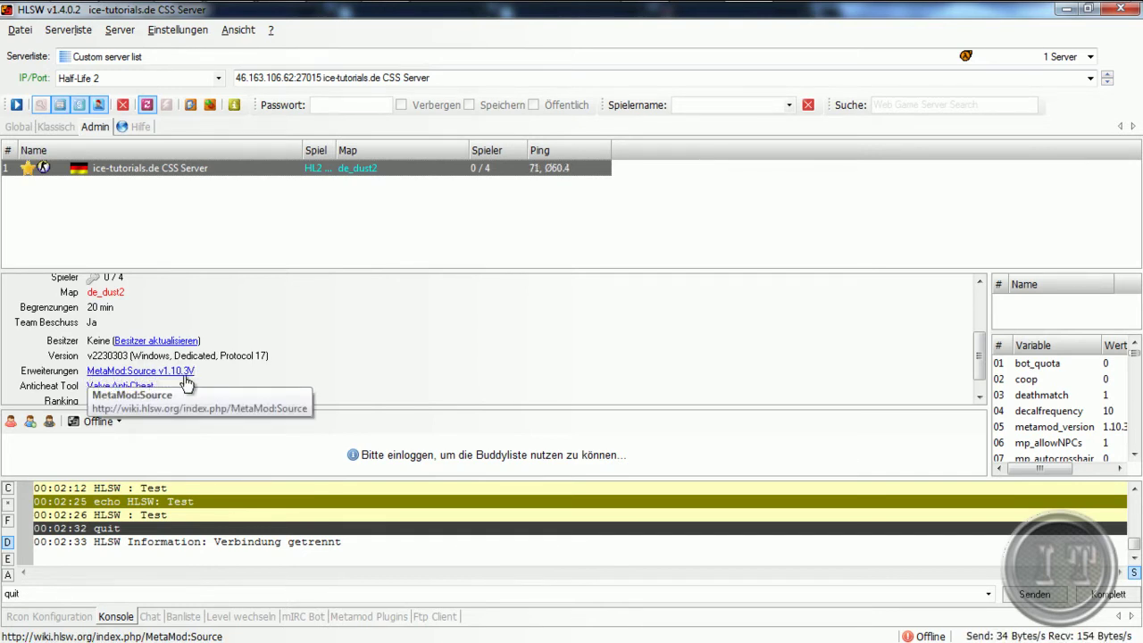
pyautogui.click(188, 596)
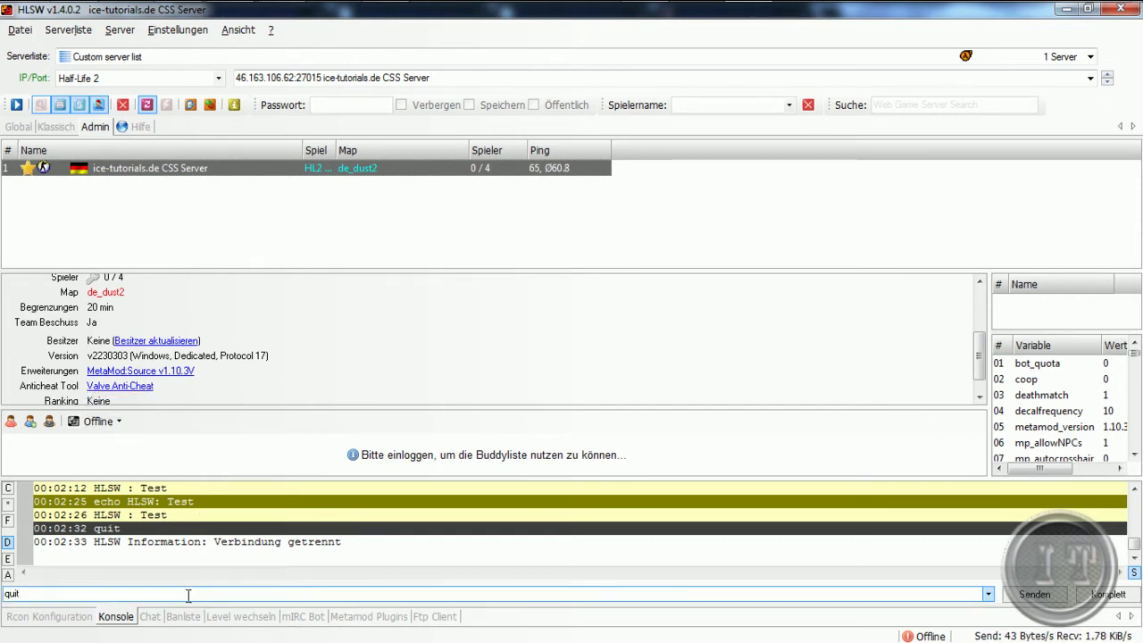
# Run plugin_print from the console history, confirm Metamod:Source 1.10.3 is loaded, then return to Explorer
pyautogui.click(989, 594)
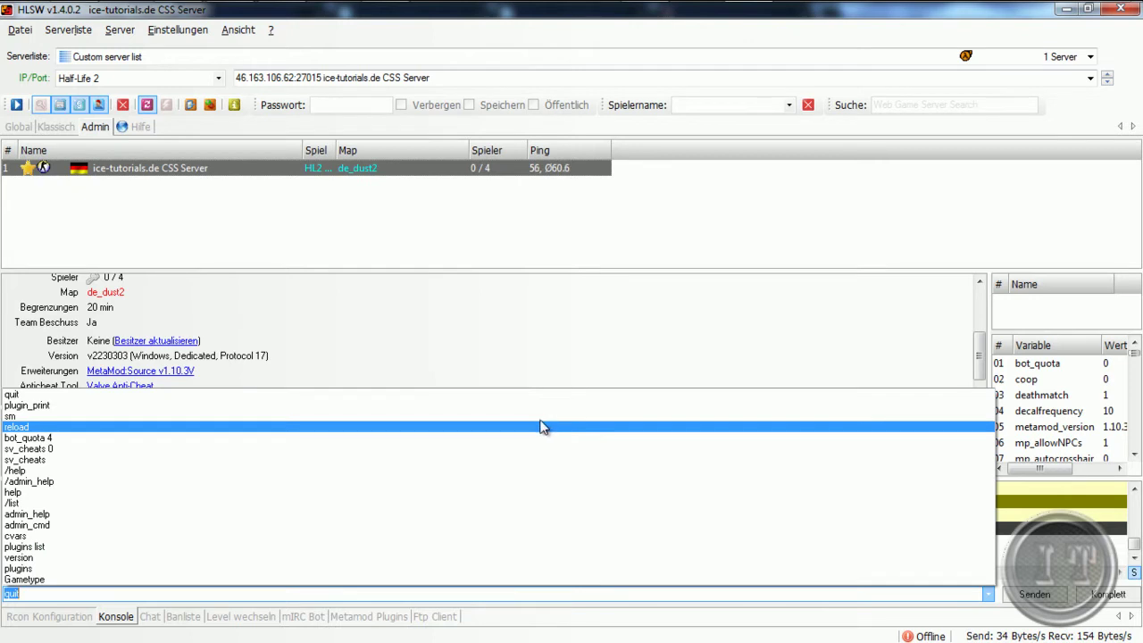
pyautogui.click(532, 406)
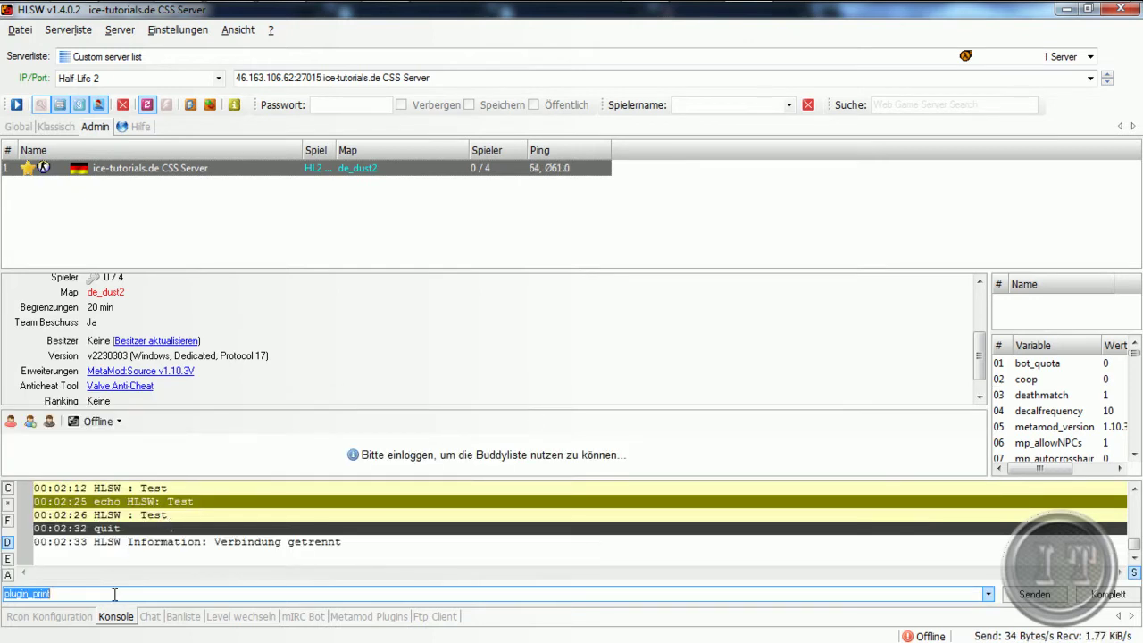
pyautogui.click(115, 593)
pyautogui.press('Return')
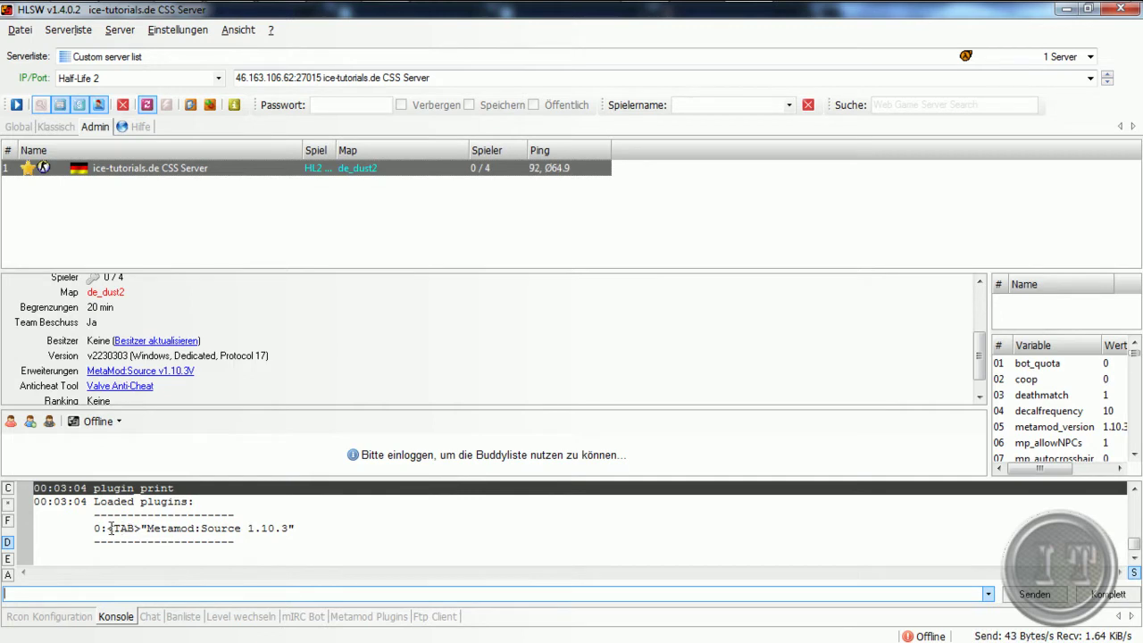
pyautogui.moveTo(99, 530); pyautogui.dragTo(289, 531)
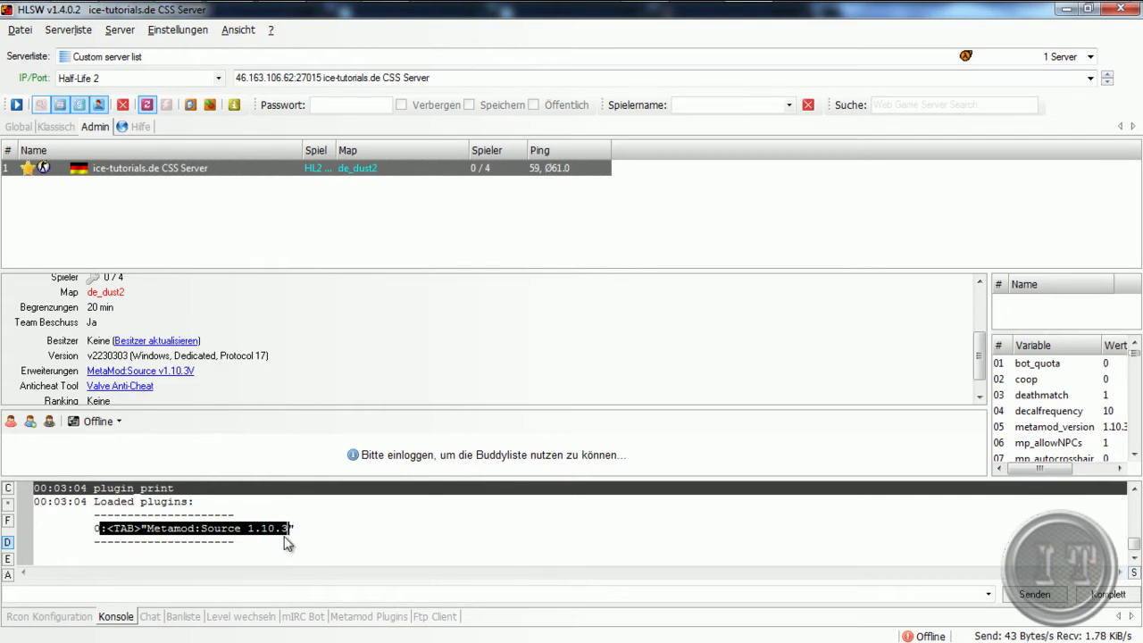
pyautogui.click(301, 533)
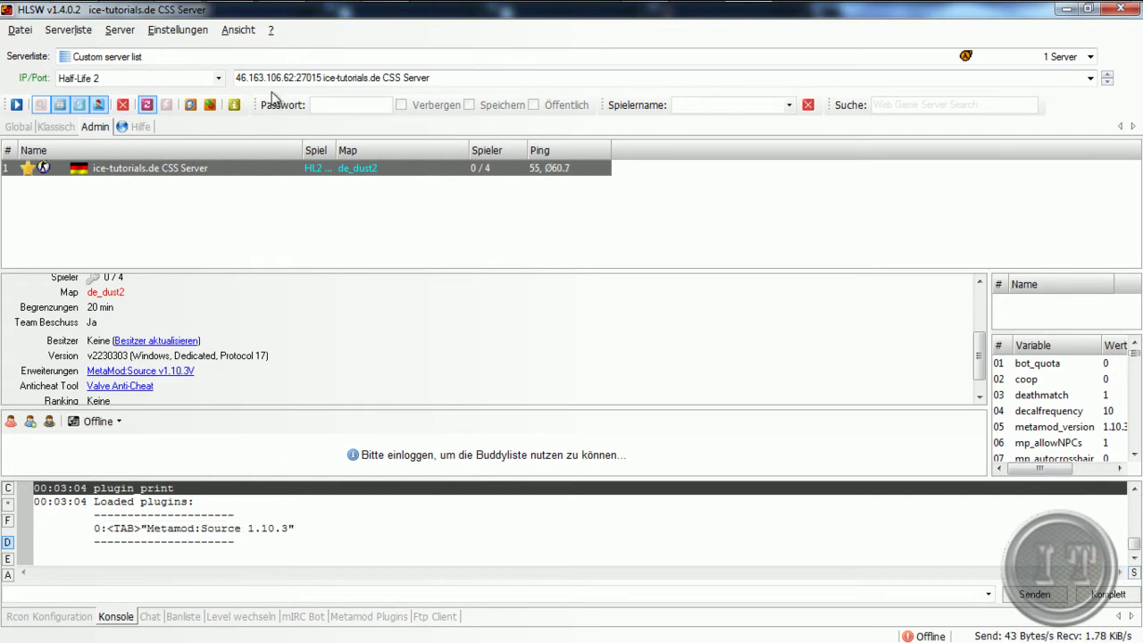
pyautogui.click(282, 19)
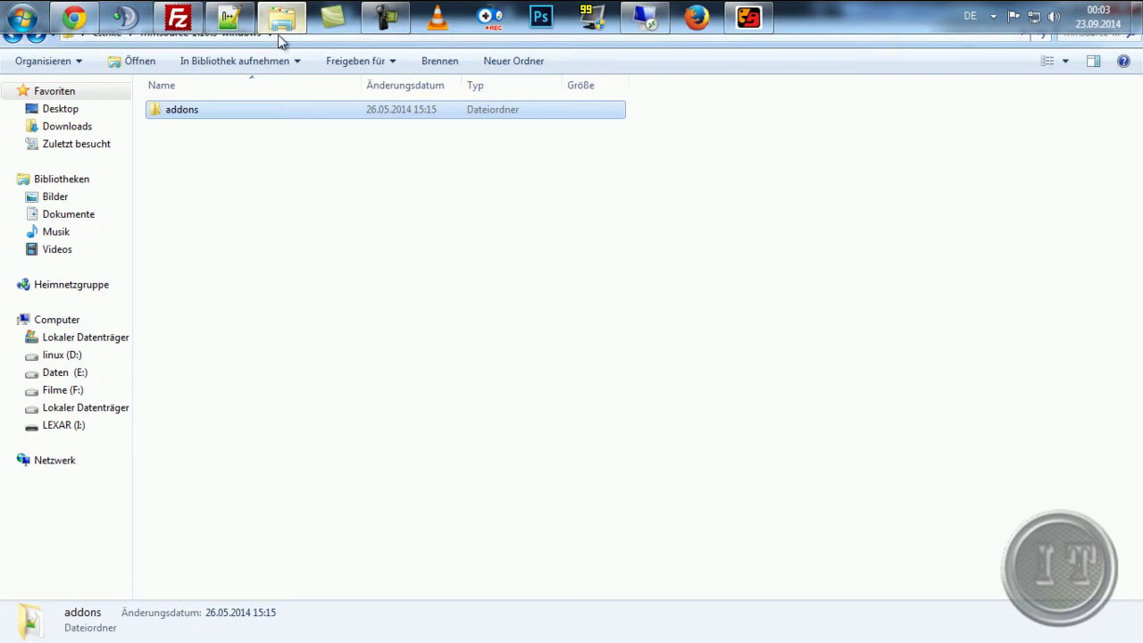
# Open sourcemod-1.6.2-windows and drag its addons and cfg folders over to FileZilla
pyautogui.click(12, 34)
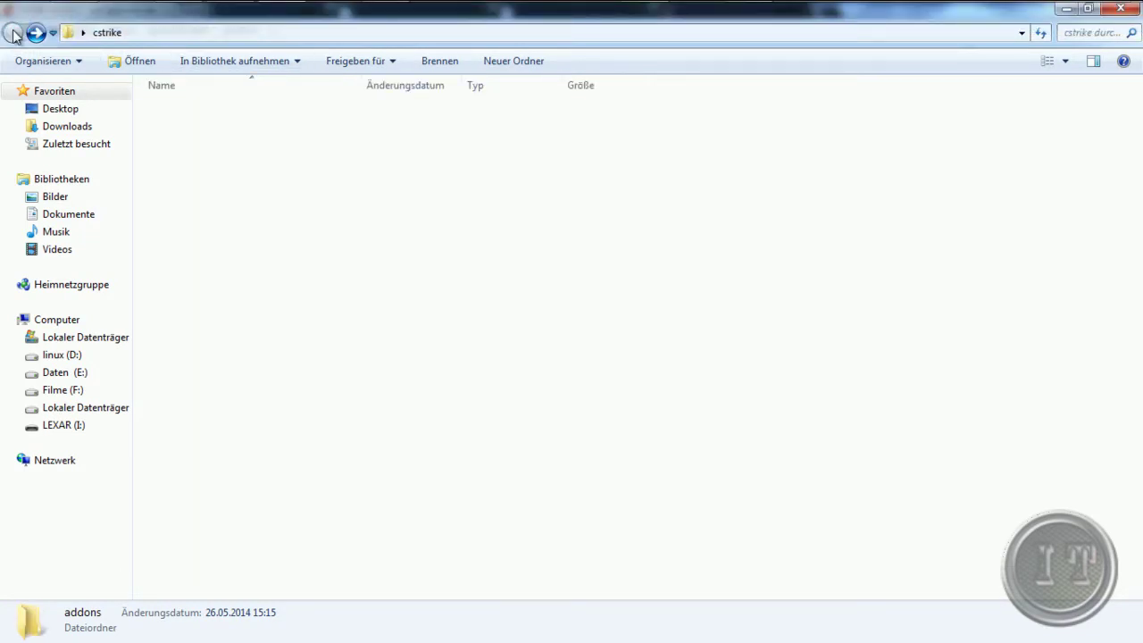
pyautogui.doubleClick(217, 166)
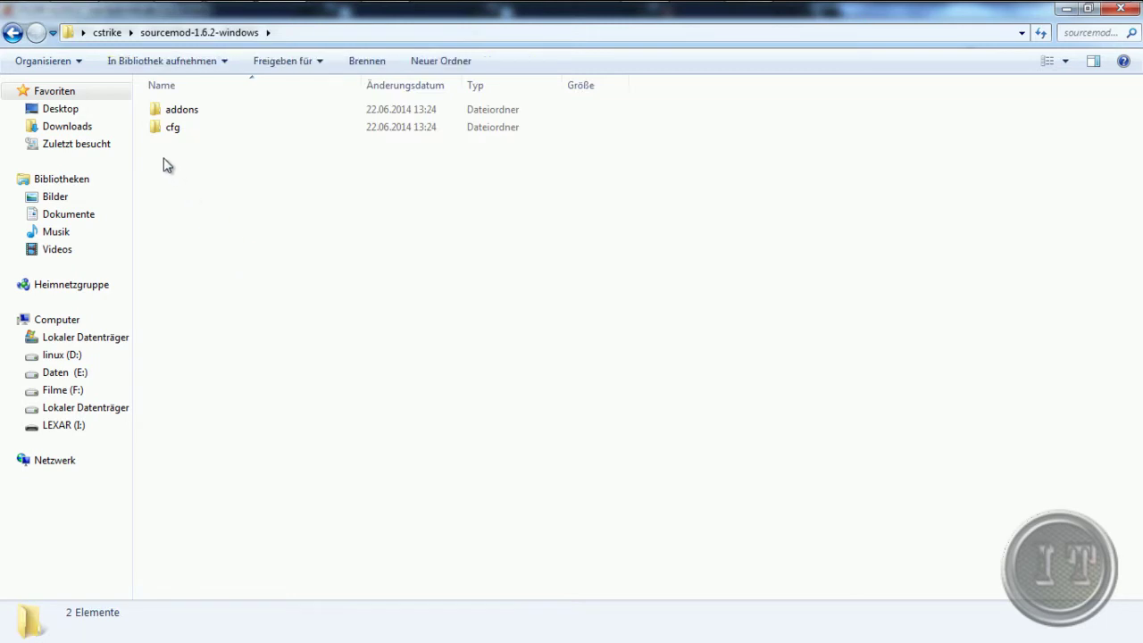
pyautogui.moveTo(163, 158); pyautogui.dragTo(195, 100)
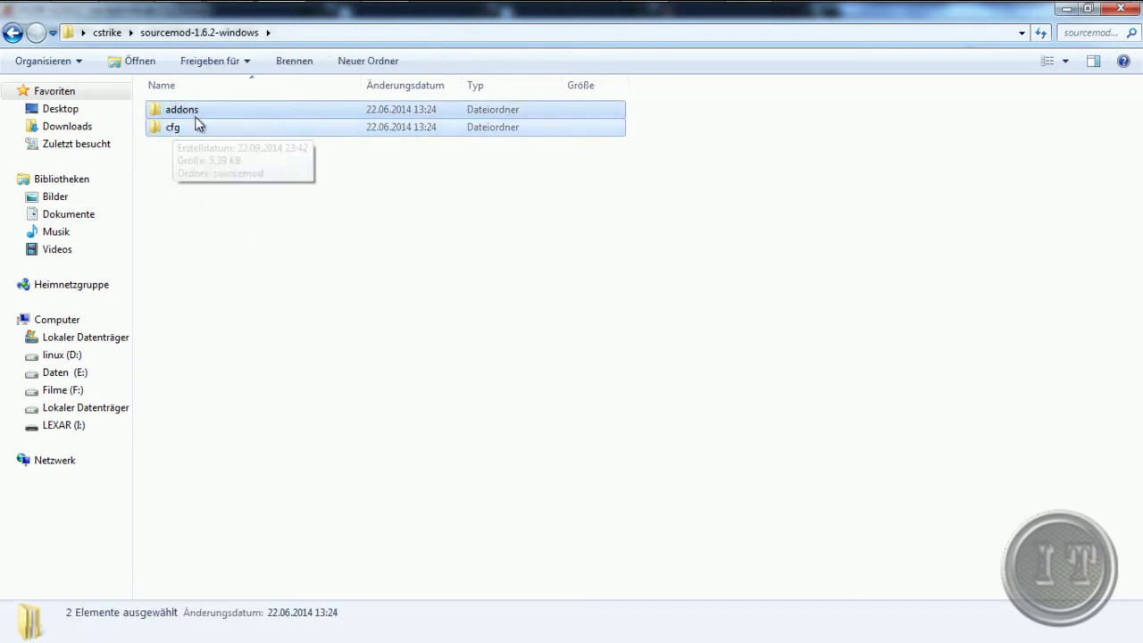
pyautogui.moveTo(197, 116); pyautogui.dragTo(703, 466)
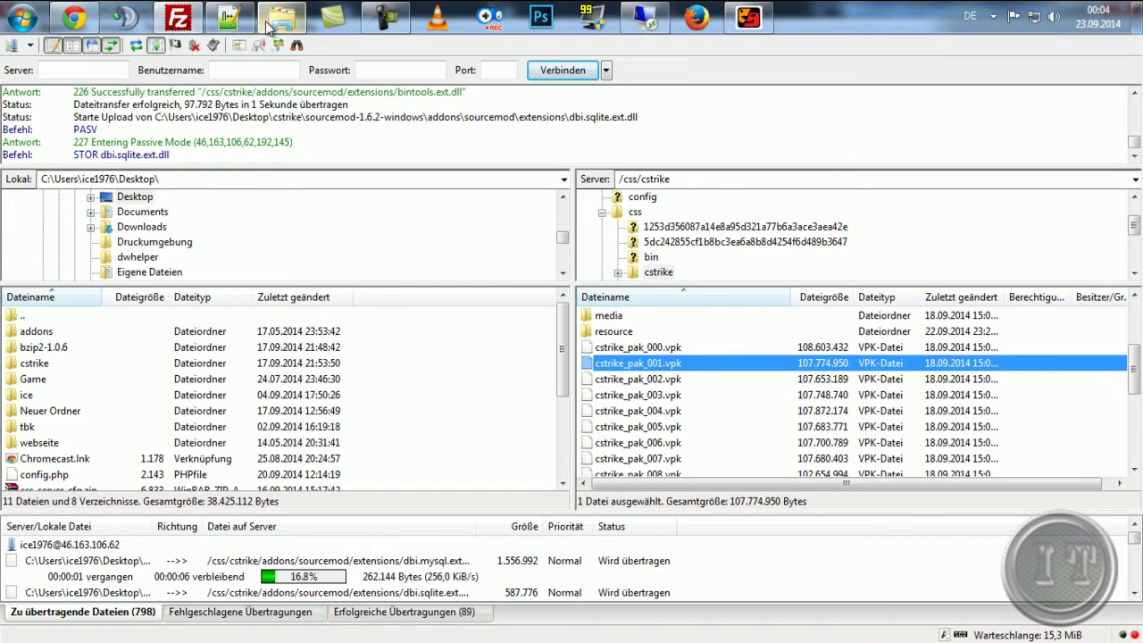
# Return to the sourcemod-1.6.2-windows folder in Explorer once the upload has run
pyautogui.click(274, 18)
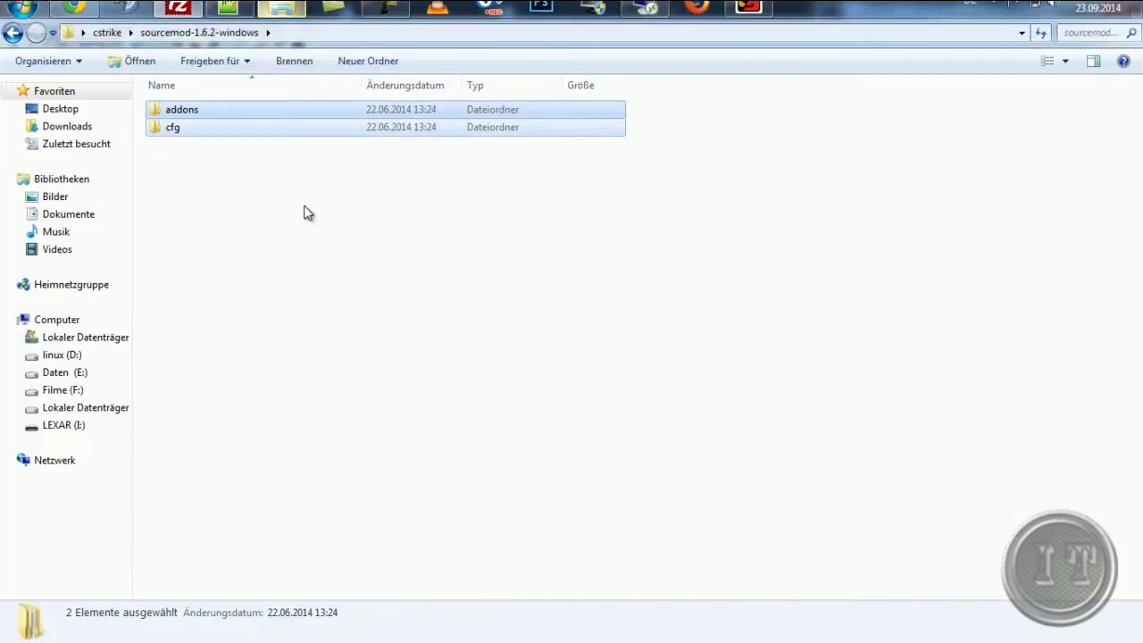
# Browse the package's addons folder, peek into metamod, then open sourcemod/configs
pyautogui.click(202, 108)
pyautogui.doubleClick(202, 108)
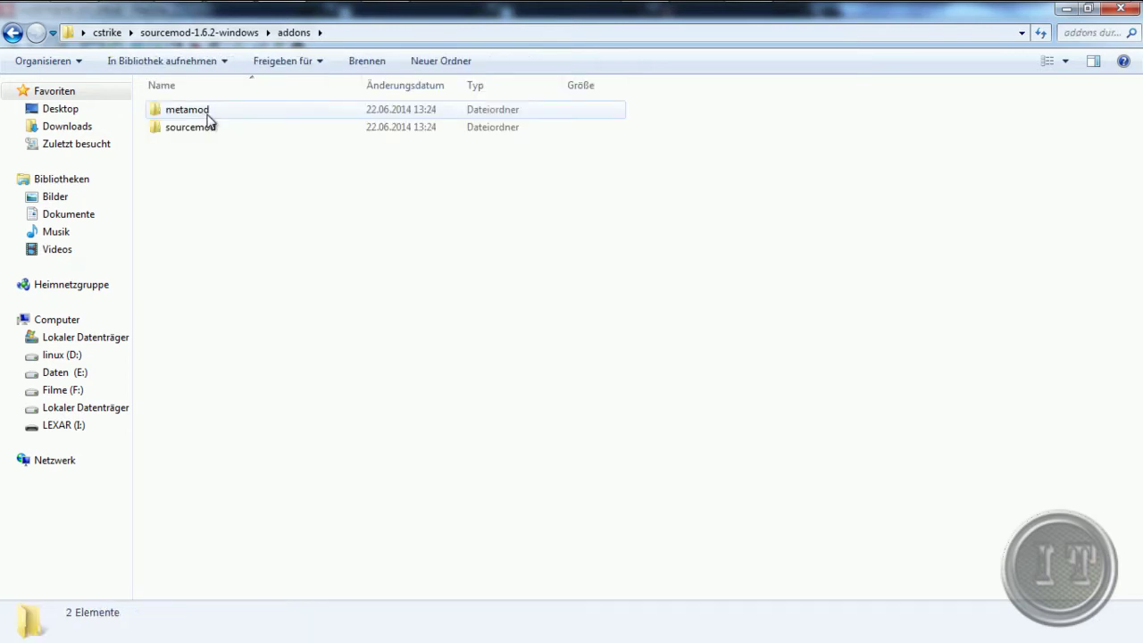
pyautogui.doubleClick(217, 109)
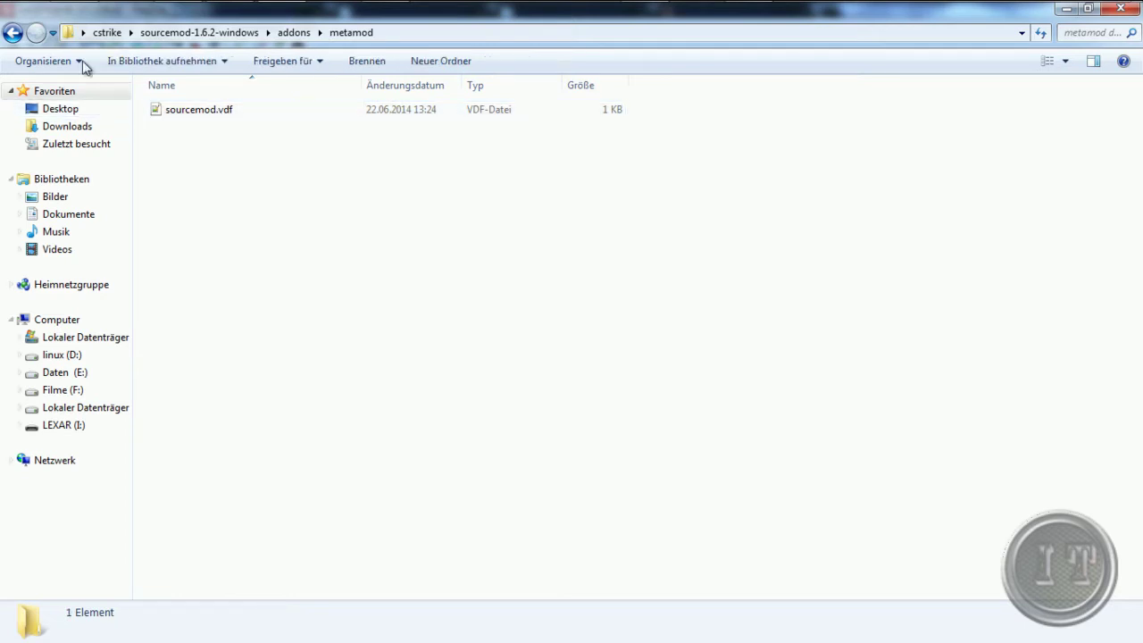
pyautogui.click(11, 34)
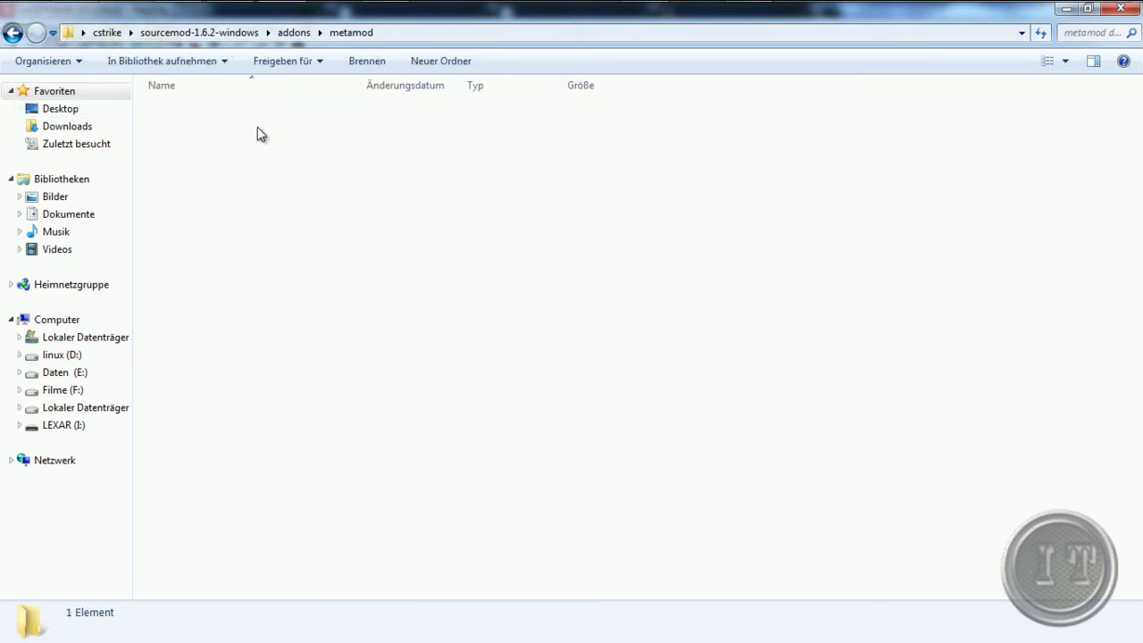
pyautogui.click(205, 129)
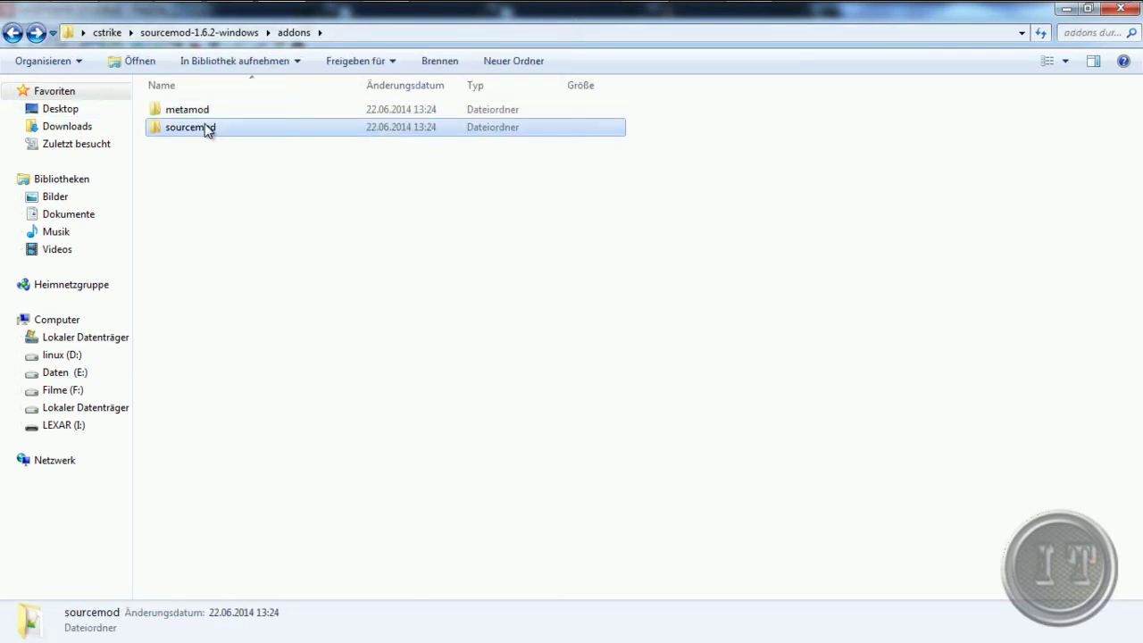
pyautogui.doubleClick(205, 129)
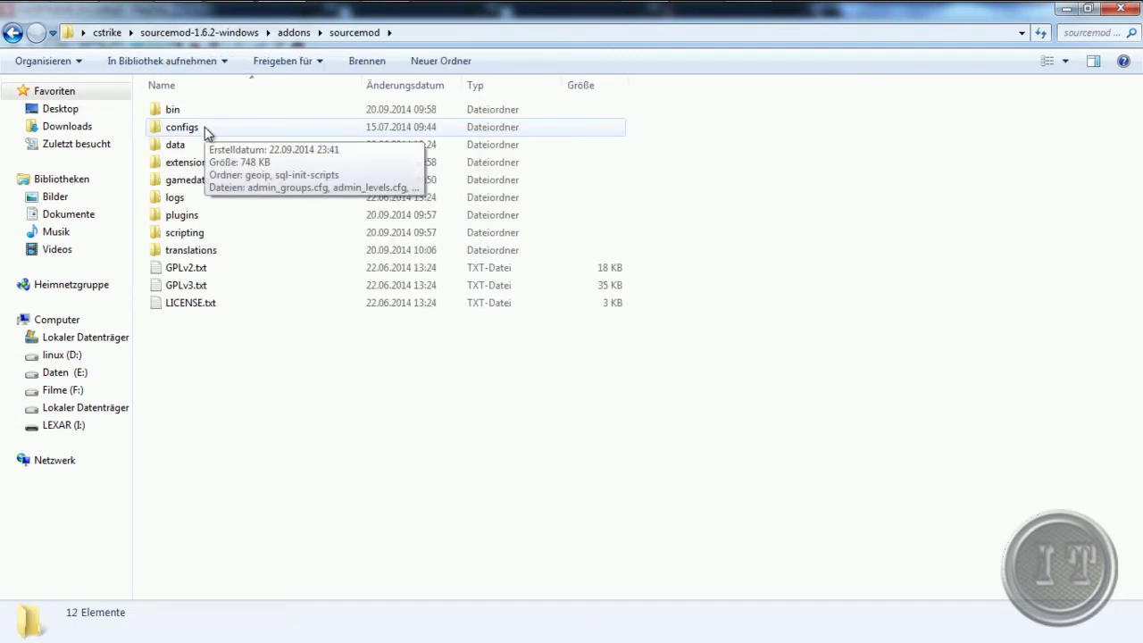
pyautogui.click(204, 130)
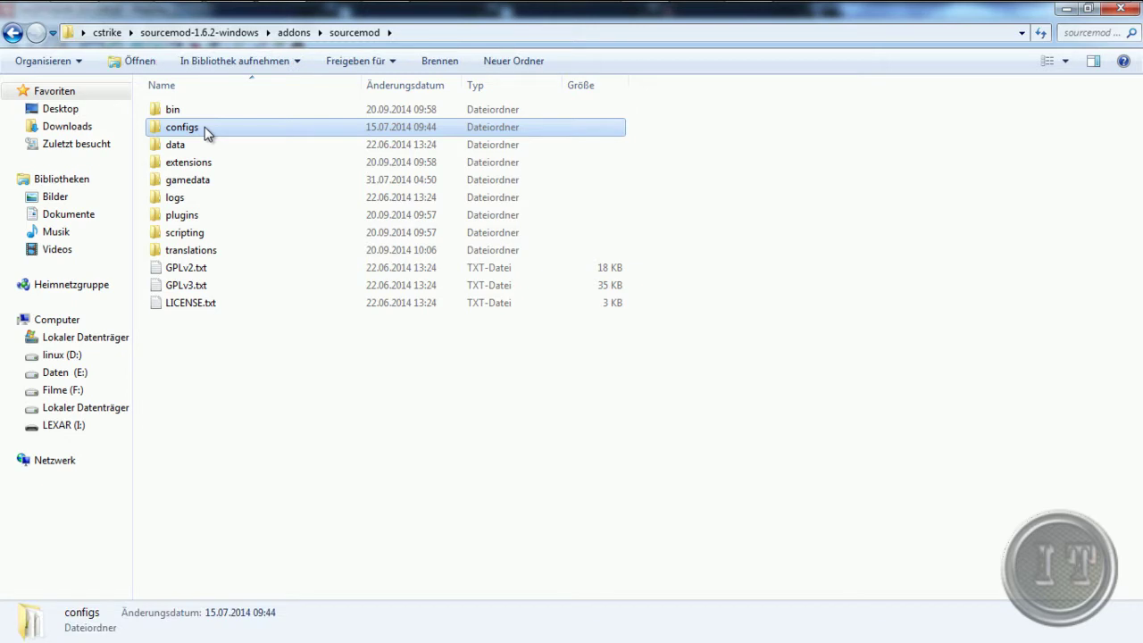
pyautogui.doubleClick(205, 127)
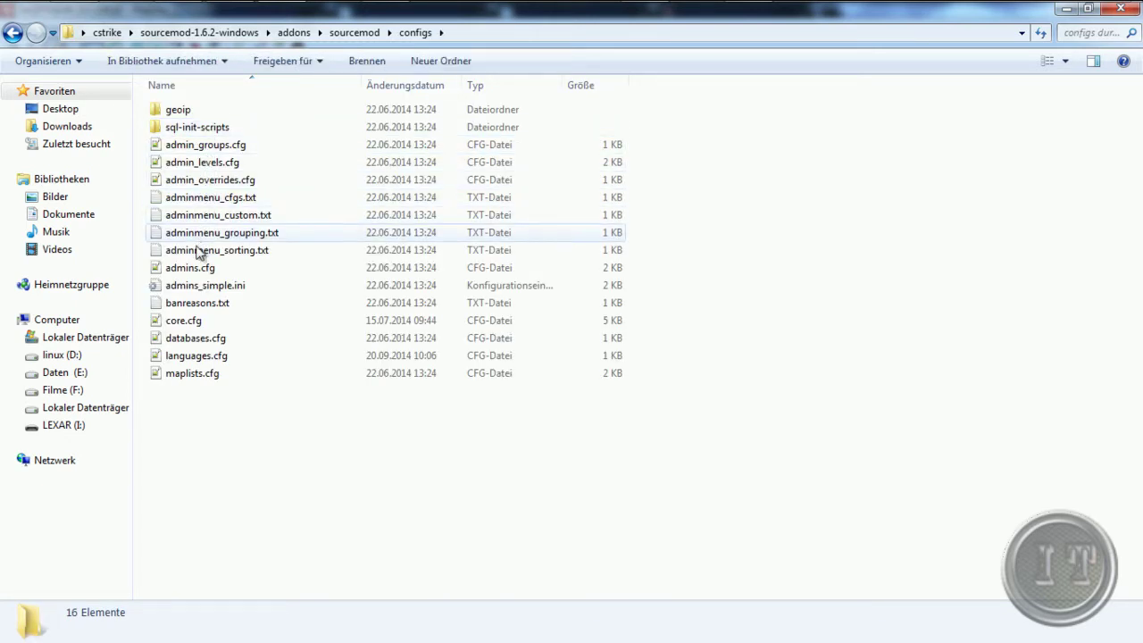
# Open admins_simple.ini with Edit with Notepad++ from its context menu
pyautogui.click(190, 291)
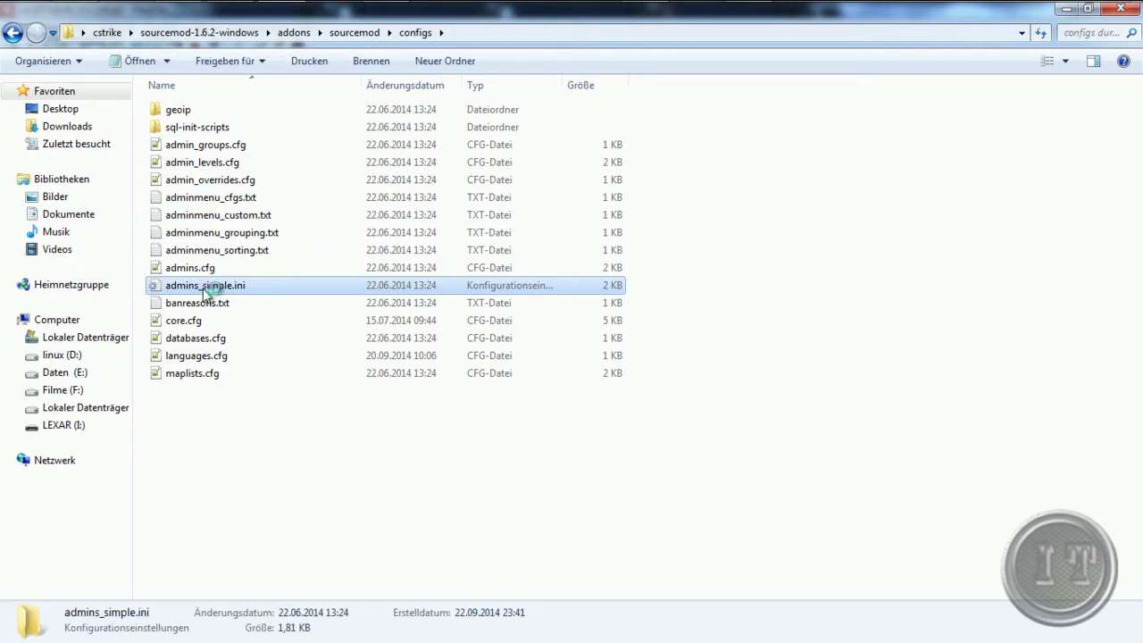
pyautogui.doubleClick(215, 291)
pyautogui.rightClick(212, 285)
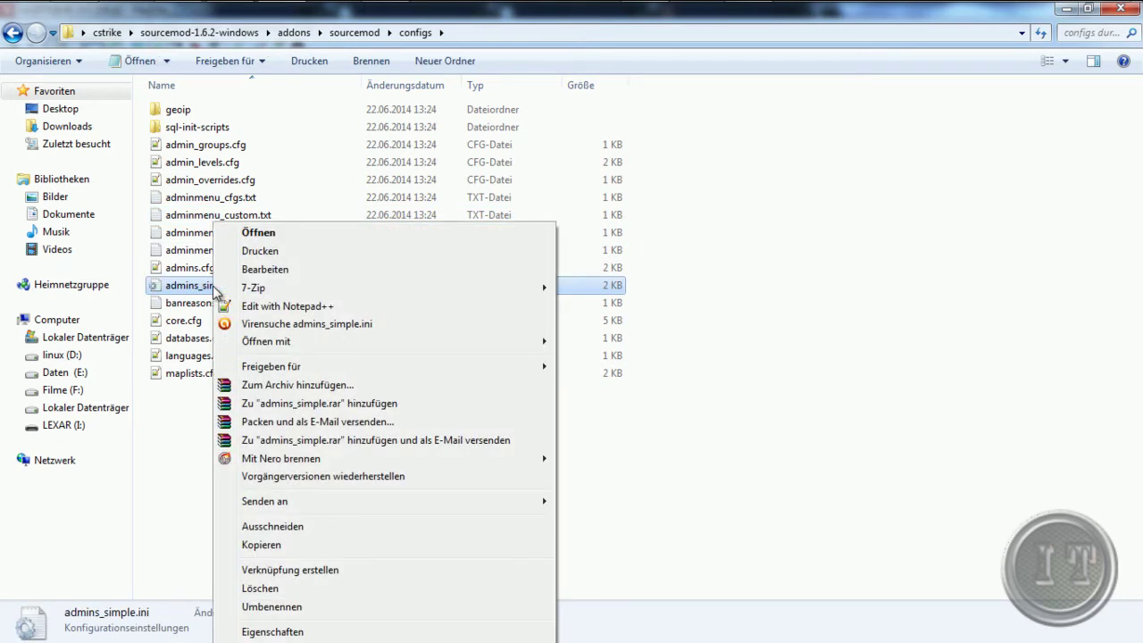
pyautogui.click(253, 308)
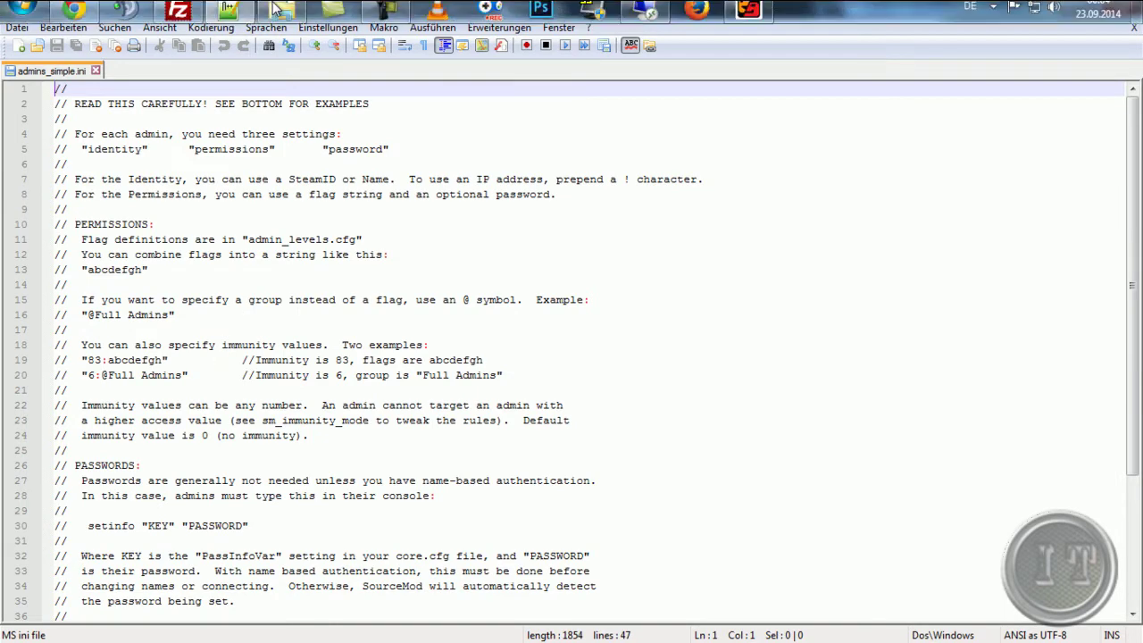
# Read the admin flag levels on the Adding Admins wiki (root z, password l), then return to Notepad++
pyautogui.moveTo(125, 36)
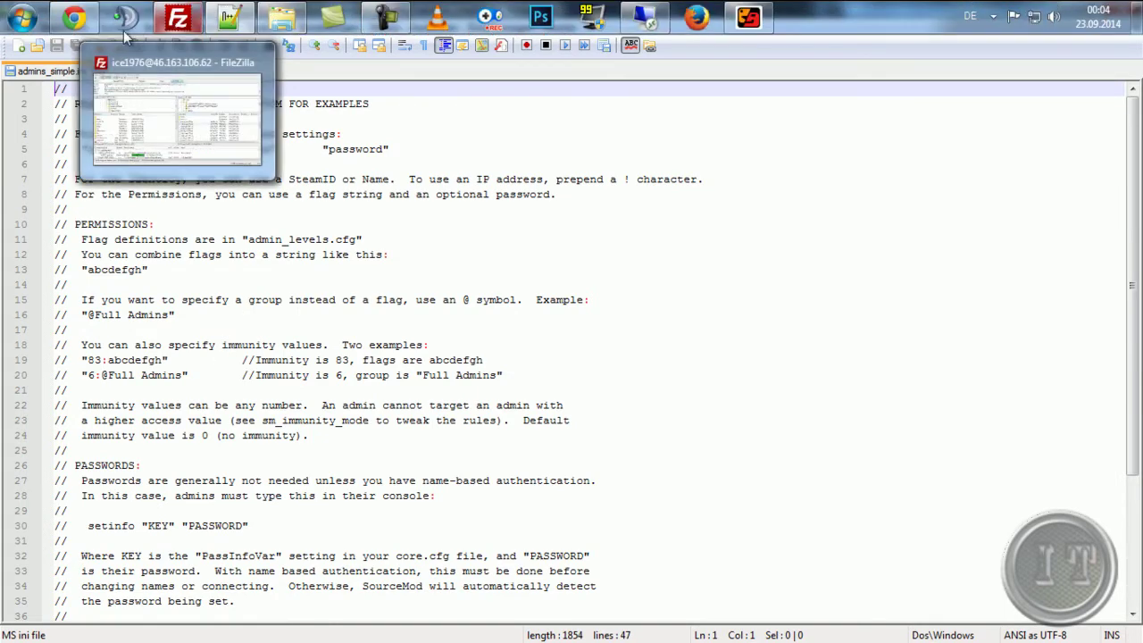
pyautogui.click(73, 18)
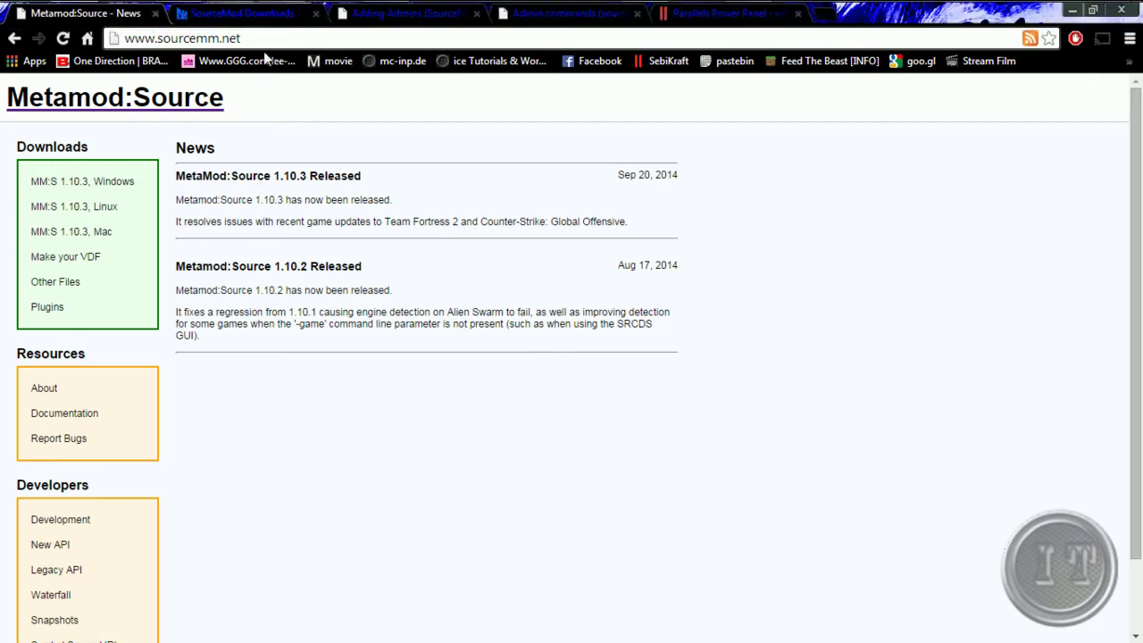
pyautogui.click(243, 16)
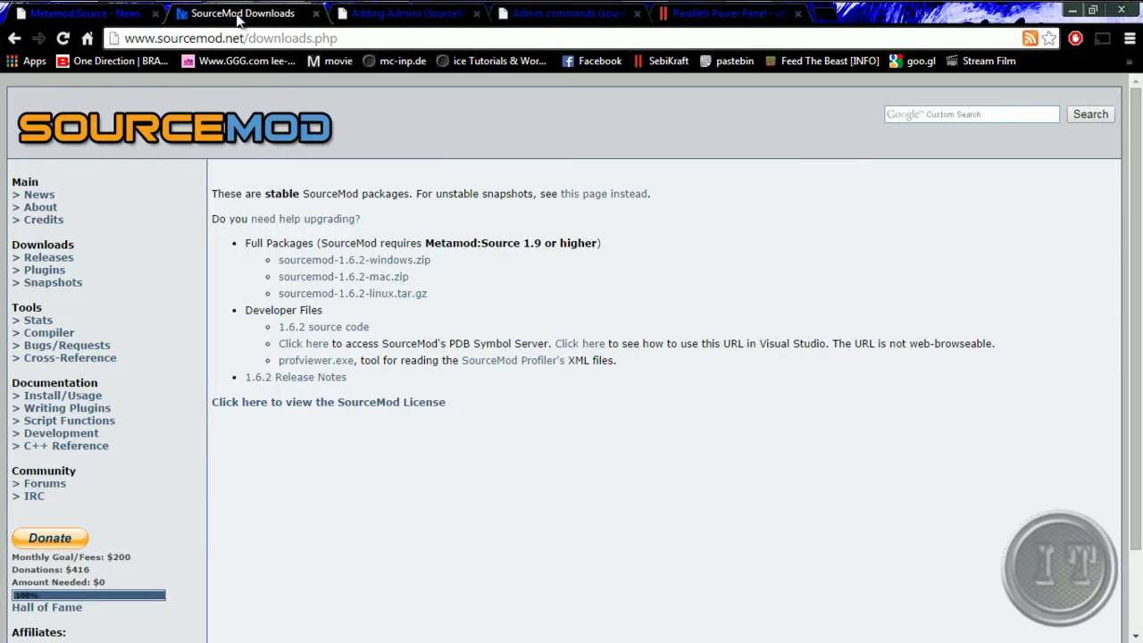
pyautogui.click(379, 16)
pyautogui.scroll(8, 273, 292)
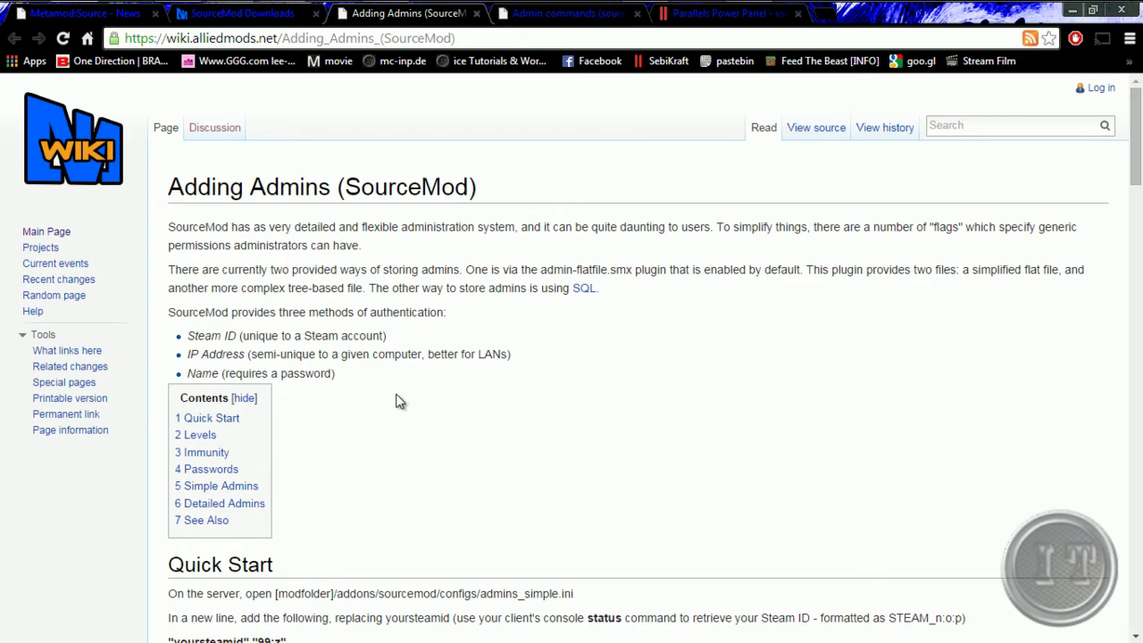
pyautogui.scroll(-6, 365, 377)
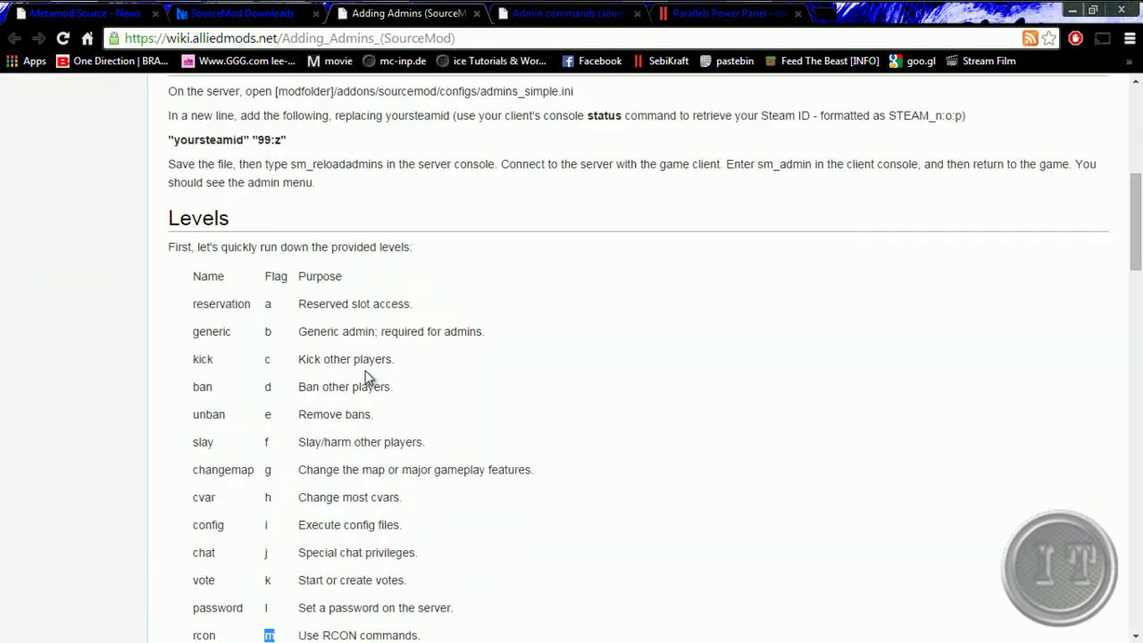
pyautogui.scroll(-1, 364, 377)
pyautogui.click(266, 262)
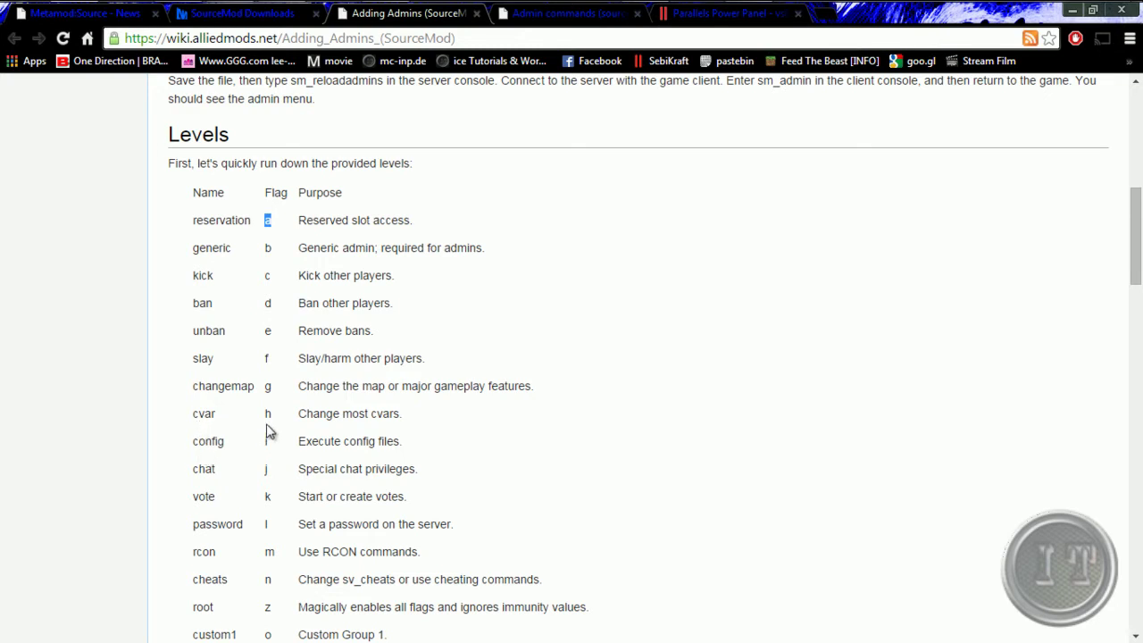
pyautogui.scroll(-1, 267, 433)
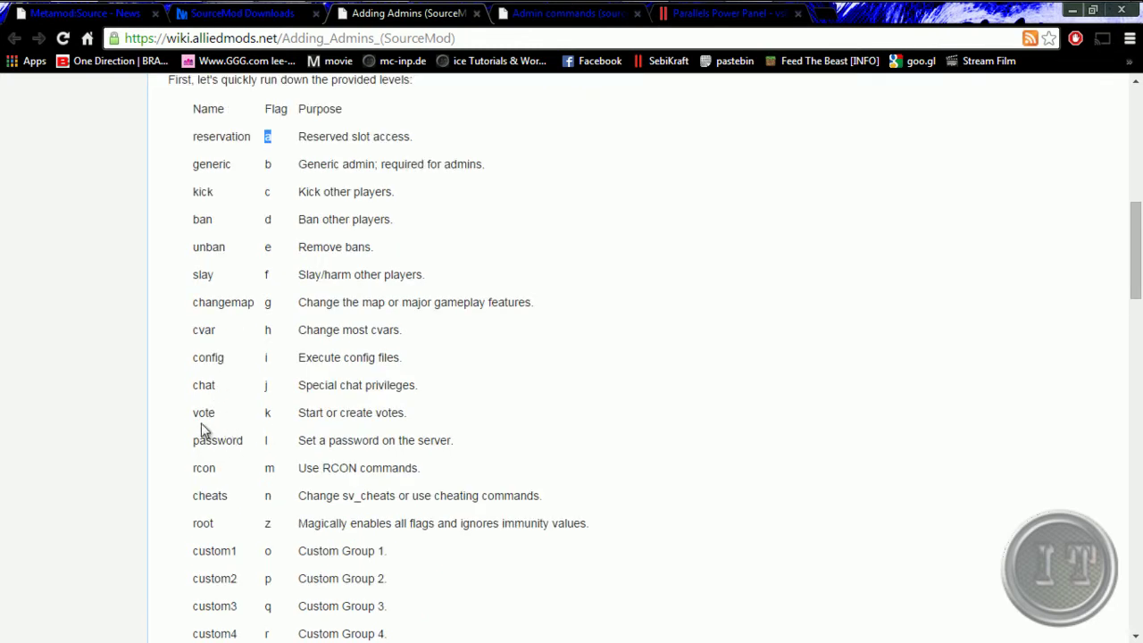
pyautogui.doubleClick(268, 440)
pyautogui.scroll(-1, 246, 433)
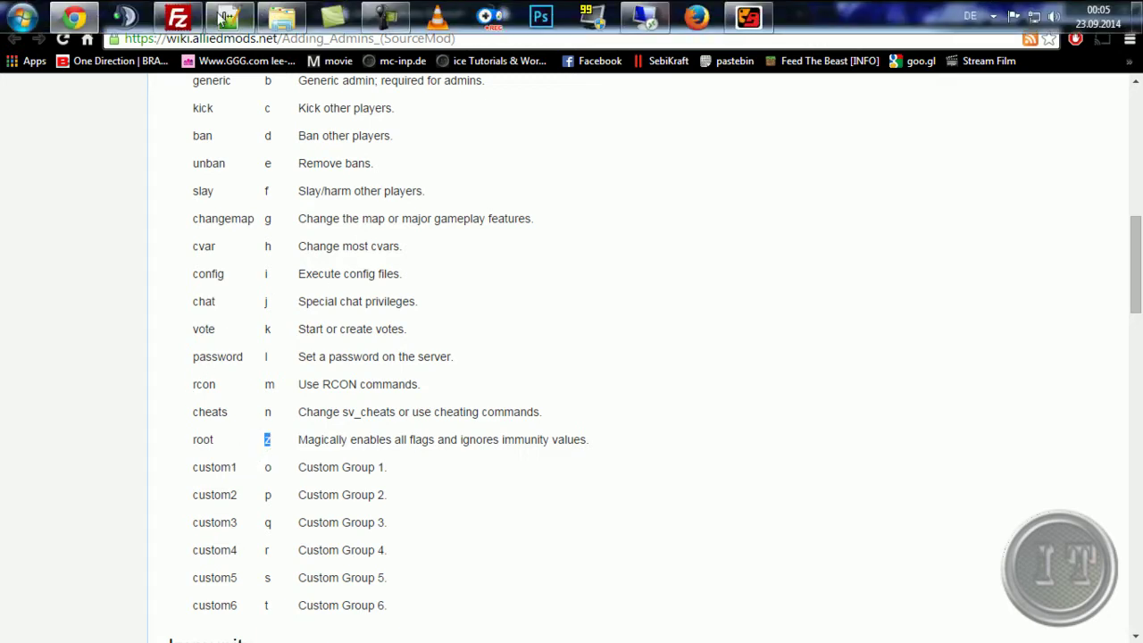
pyautogui.click(229, 17)
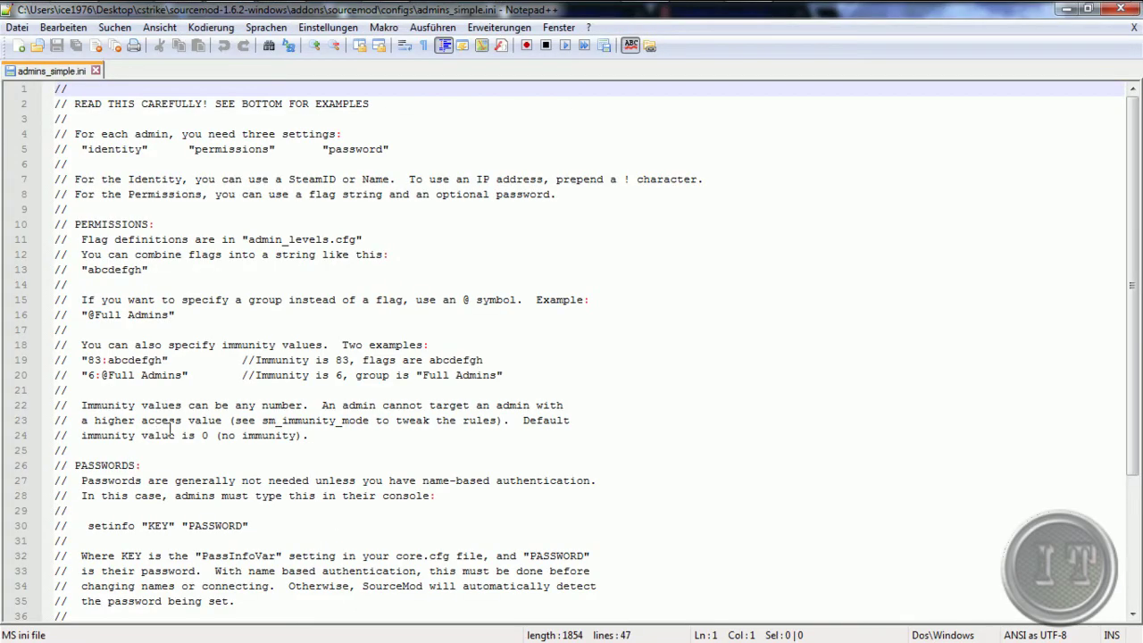
# Copy the example SteamID admin entry on line 40 of admins_simple.ini
pyautogui.scroll(-3, 170, 430)
pyautogui.scroll(-1, 176, 430)
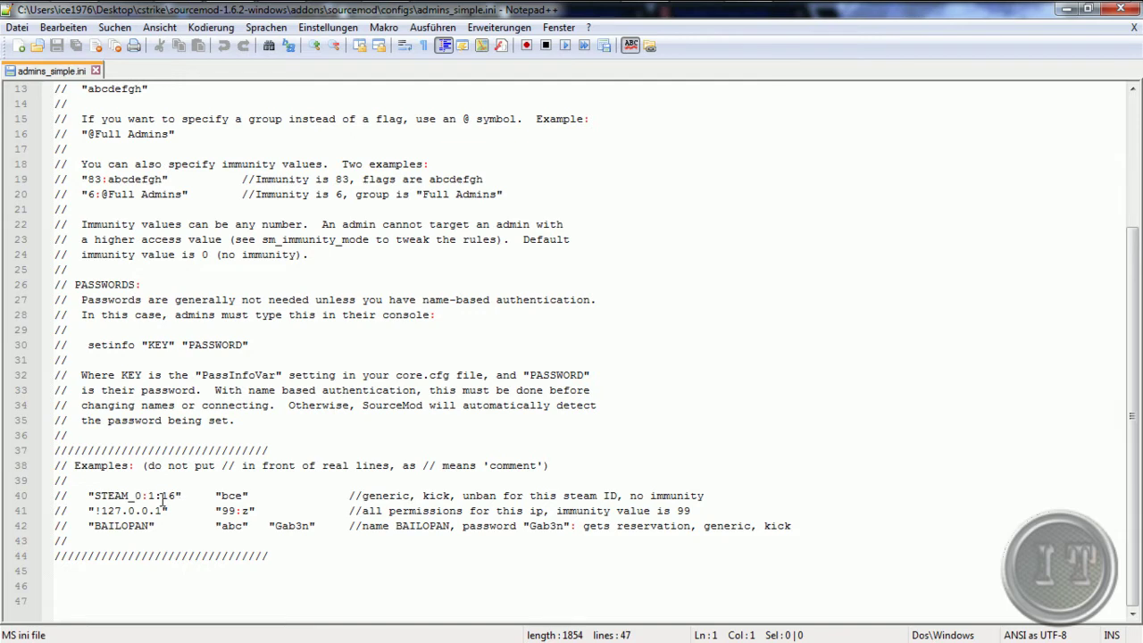
pyautogui.click(89, 494)
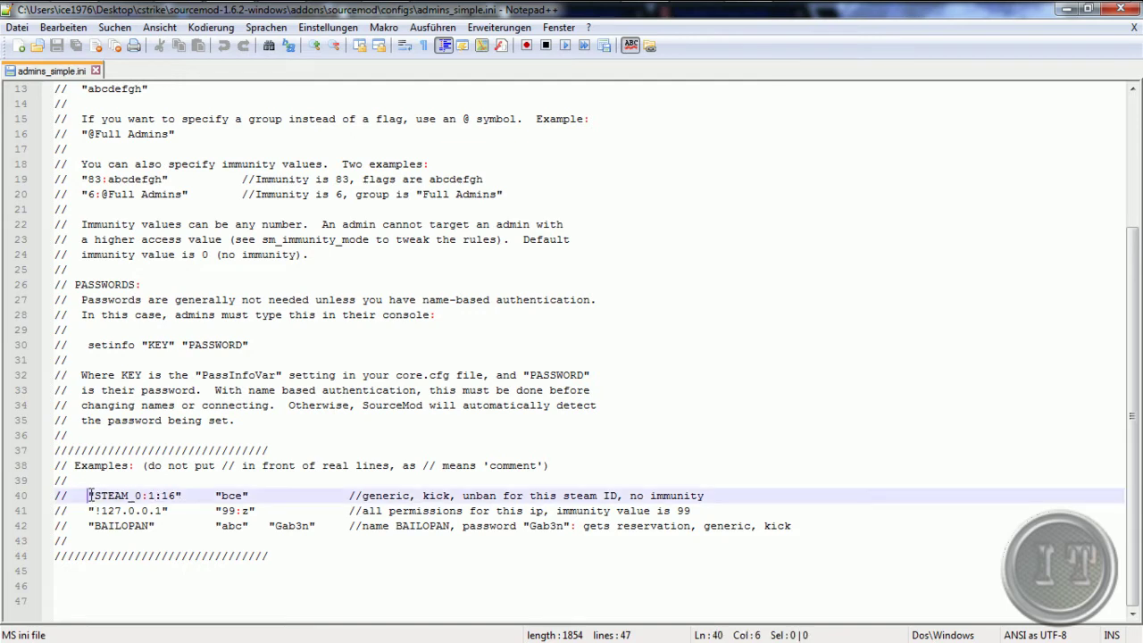
pyautogui.moveTo(89, 494); pyautogui.dragTo(95, 494)
pyautogui.moveTo(94, 495); pyautogui.dragTo(249, 494)
pyautogui.hotkey('ctrl', 'c')
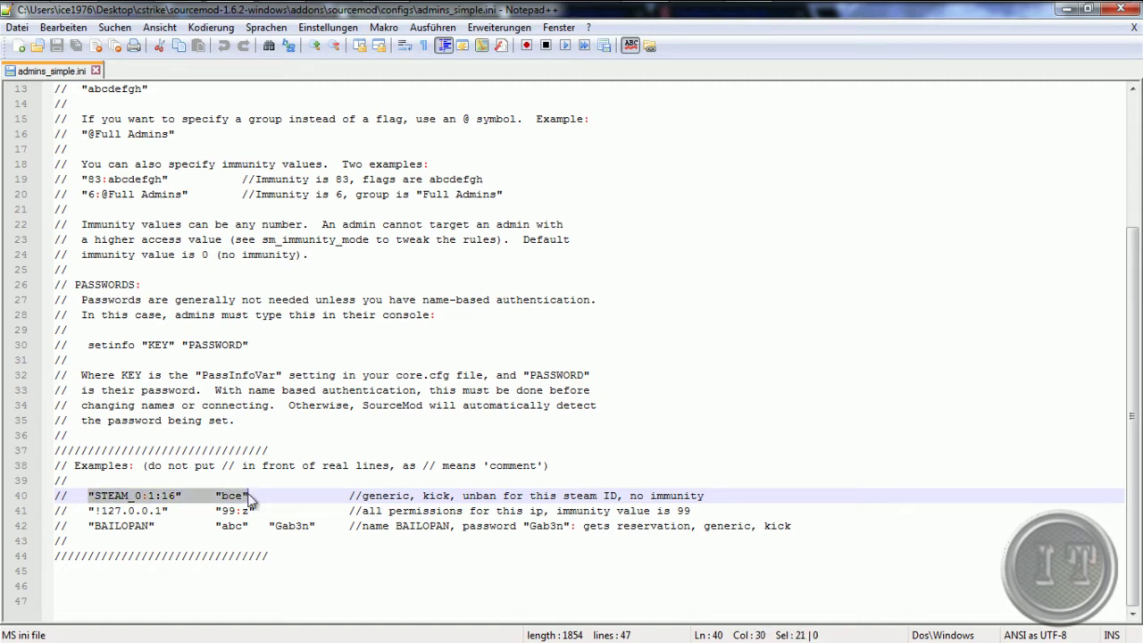
pyautogui.rightClick(161, 496)
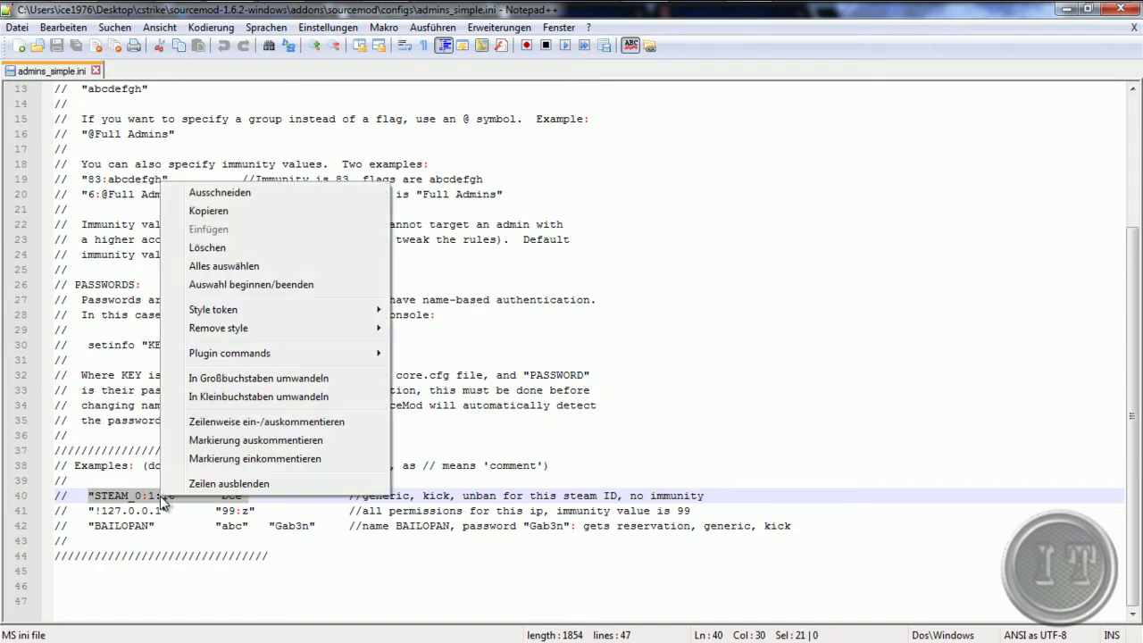
pyautogui.click(265, 214)
# Paste the entry uncommented onto line 45 and select its bce flags
pyautogui.click(185, 575)
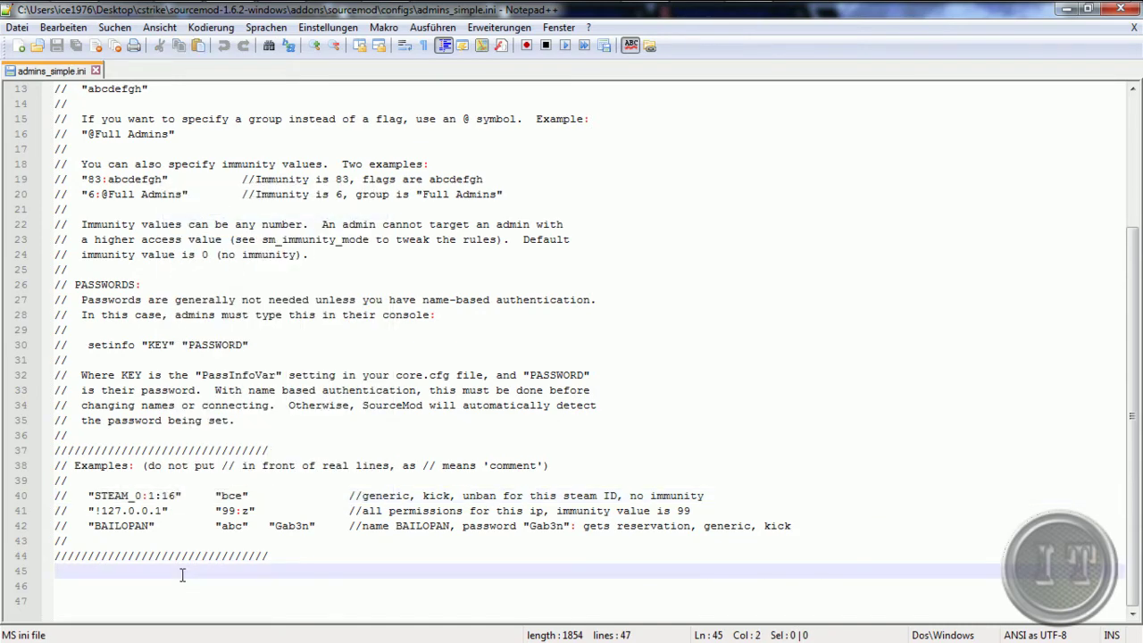
pyautogui.hotkey('ctrl', 'v')
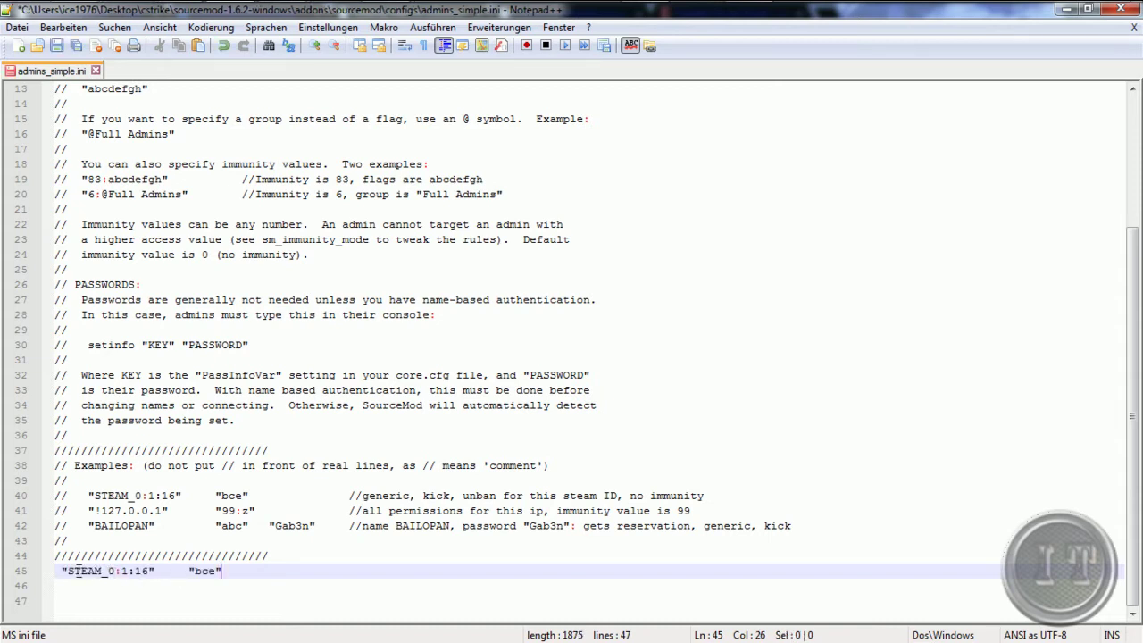
pyautogui.moveTo(68, 571); pyautogui.dragTo(153, 573)
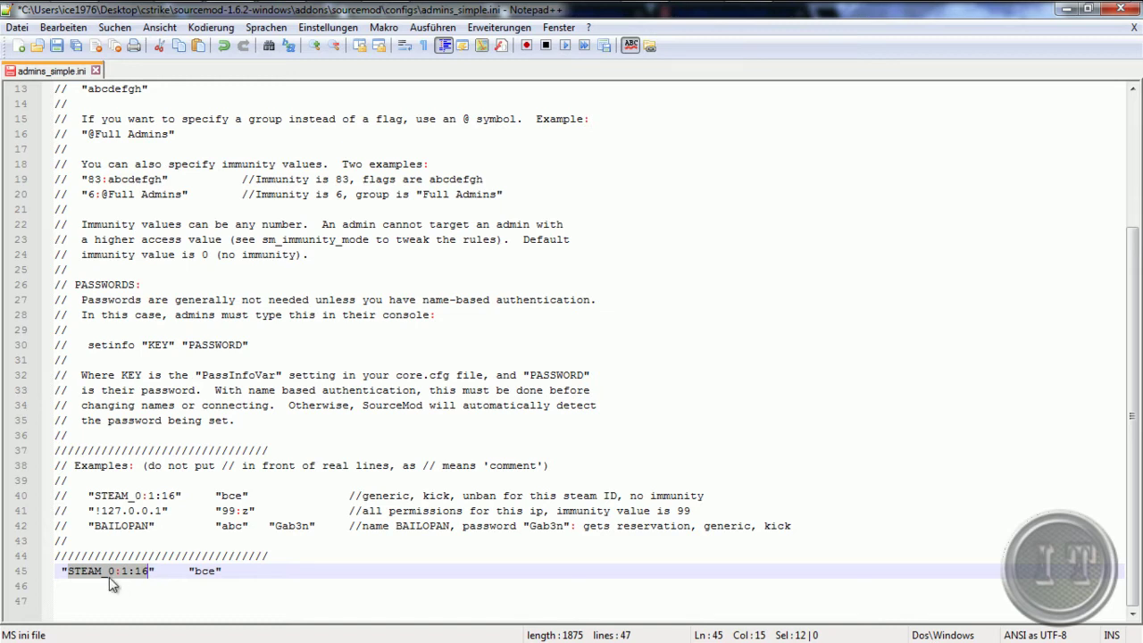
pyautogui.moveTo(70, 573); pyautogui.dragTo(150, 570)
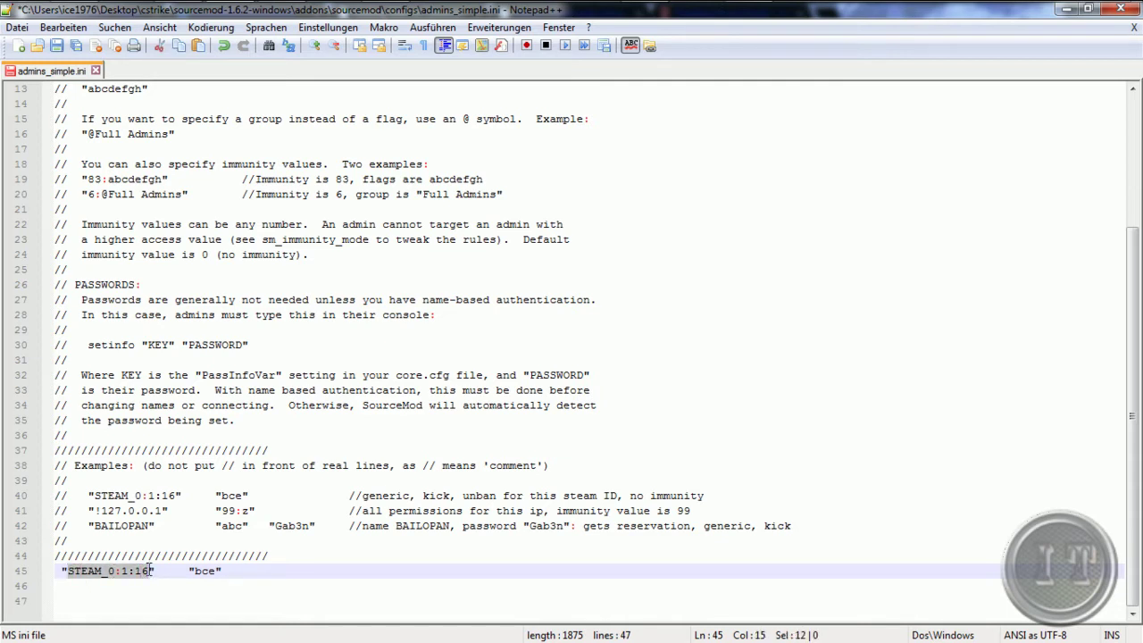
pyautogui.doubleClick(215, 572)
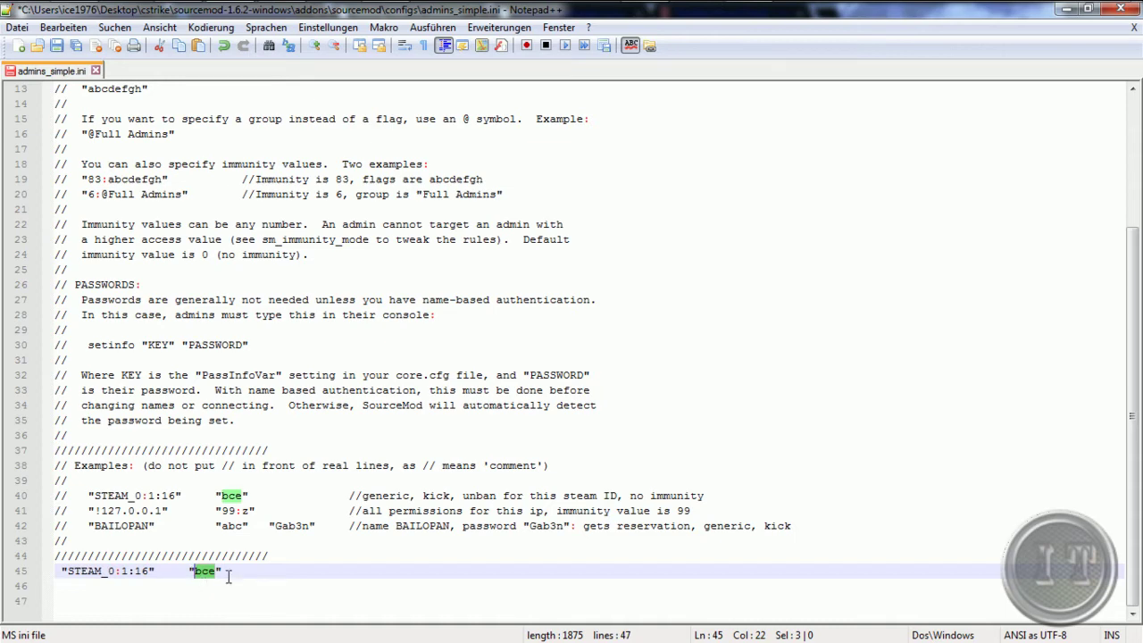
# Check the generic and unban flags in the wiki's Levels table, then scroll toward Immunity
pyautogui.moveTo(150, 4)
pyautogui.click(85, 22)
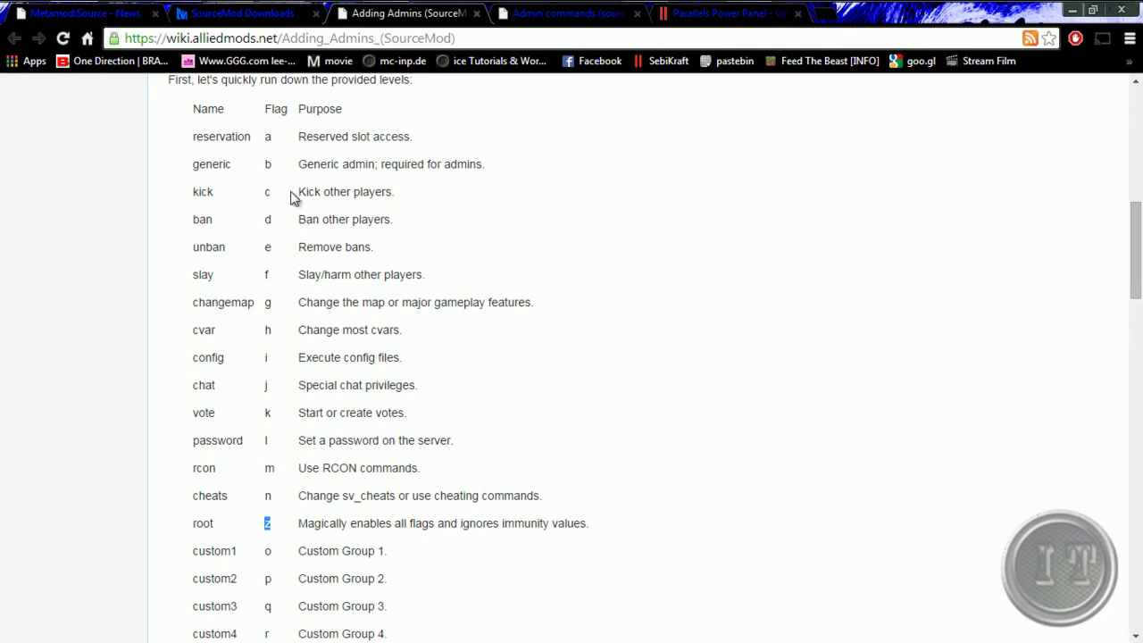
pyautogui.moveTo(205, 164); pyautogui.dragTo(212, 192)
pyautogui.moveTo(198, 247); pyautogui.dragTo(228, 248)
pyautogui.moveTo(497, 8)
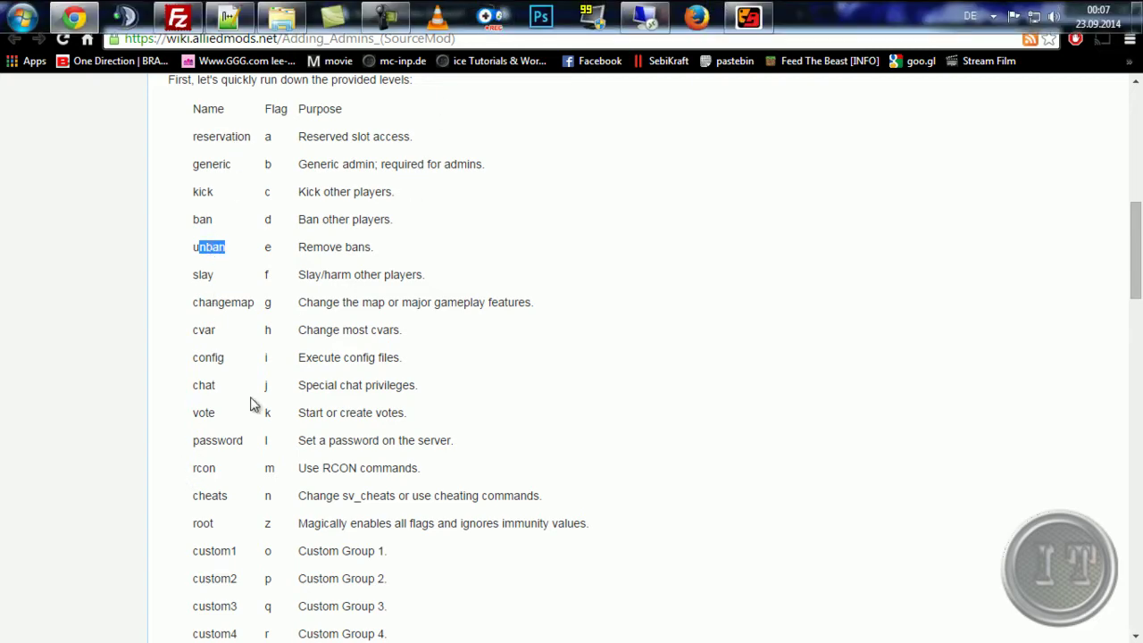
pyautogui.scroll(-4, 259, 408)
pyautogui.scroll(-2, 267, 397)
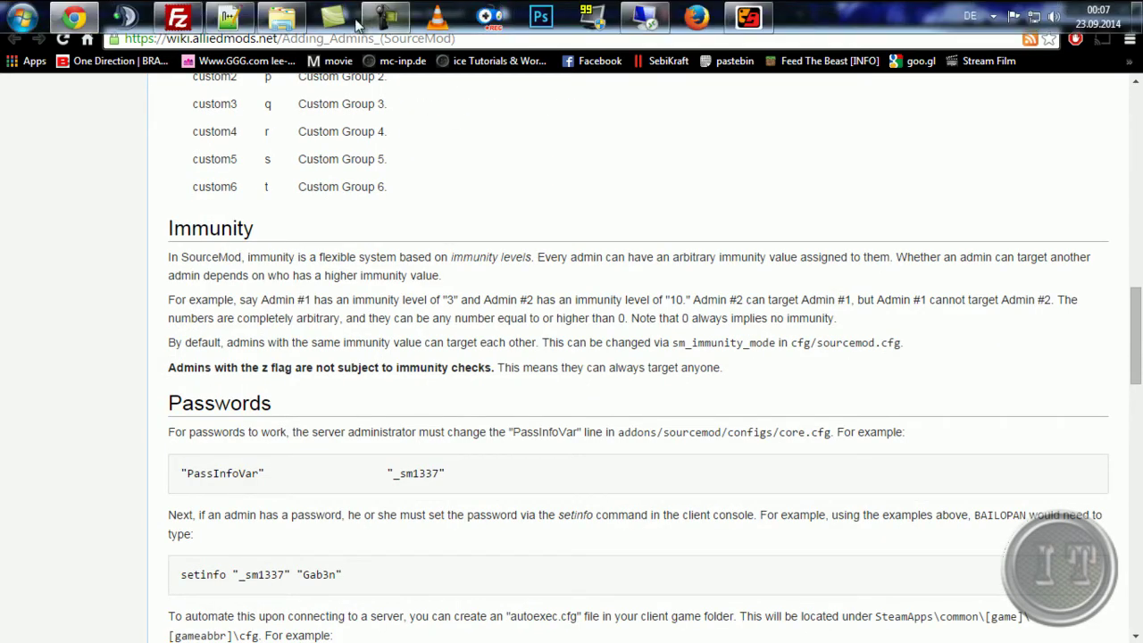
# Replace bce with 99:z on line 45 and add a blank line below it
pyautogui.click(229, 16)
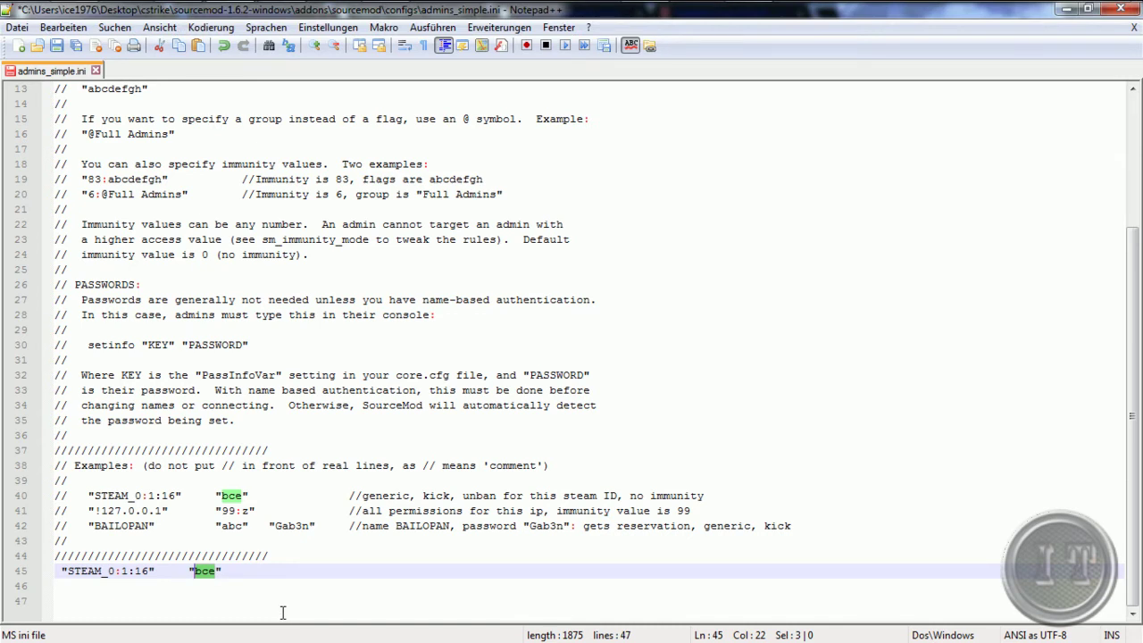
pyautogui.write('99')
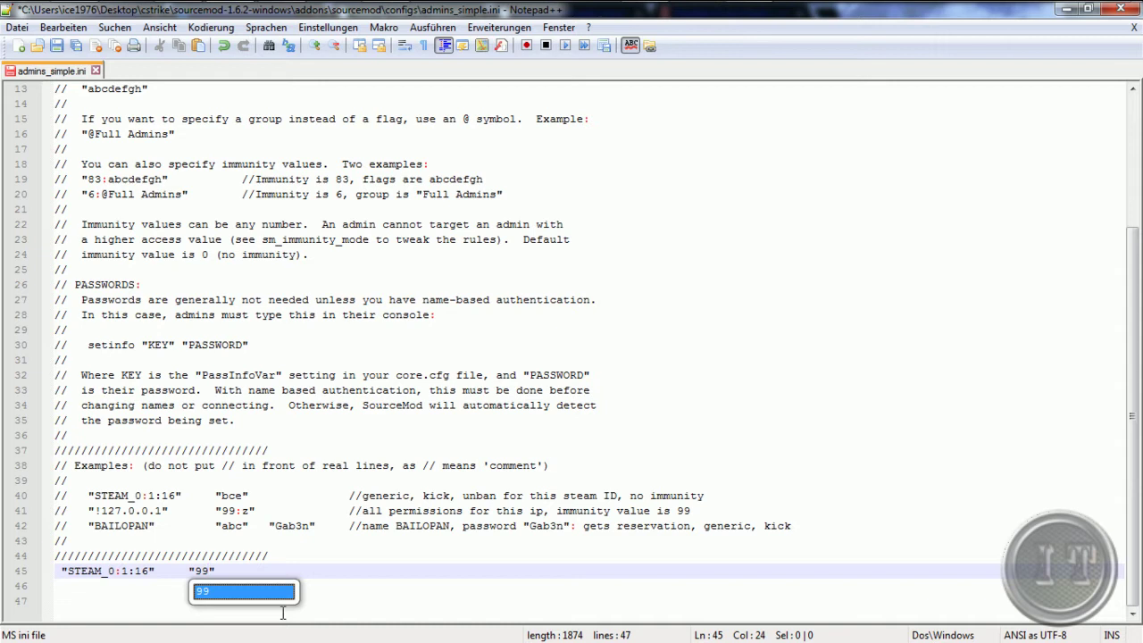
pyautogui.write(':')
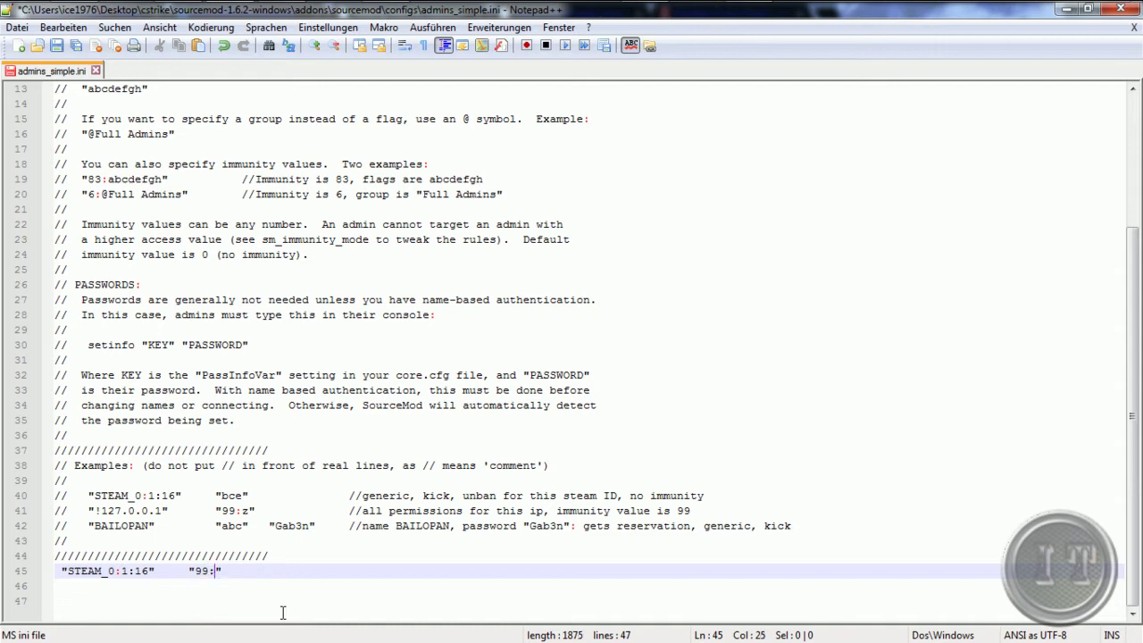
pyautogui.write('z')
pyautogui.moveTo(240, 570); pyautogui.dragTo(186, 570)
pyautogui.moveTo(207, 572); pyautogui.dragTo(197, 573)
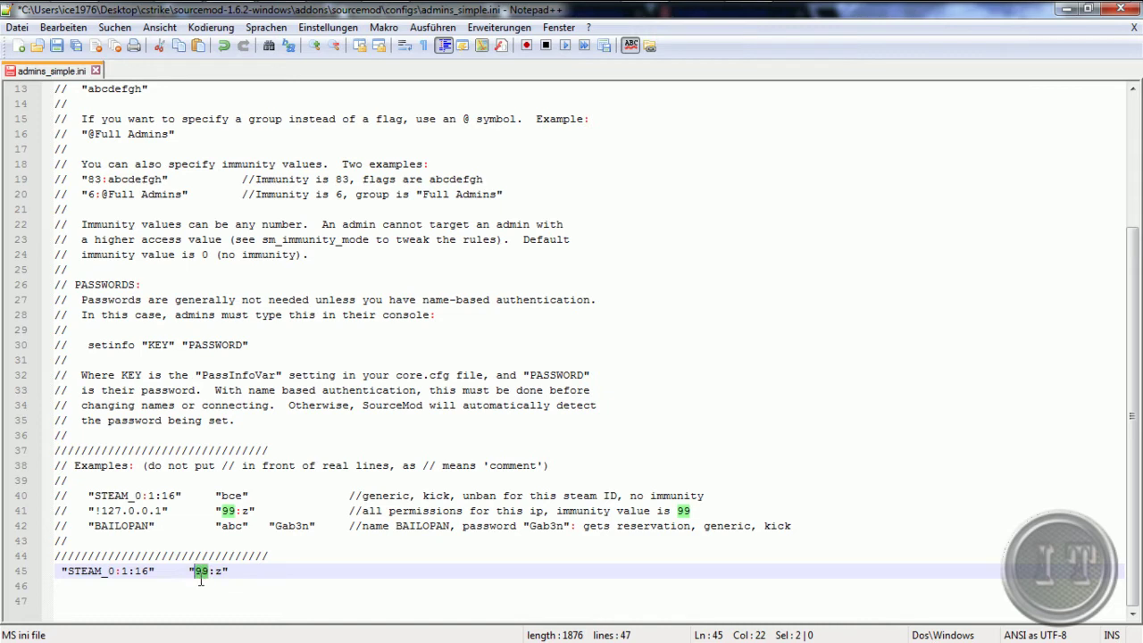
pyautogui.click(245, 571)
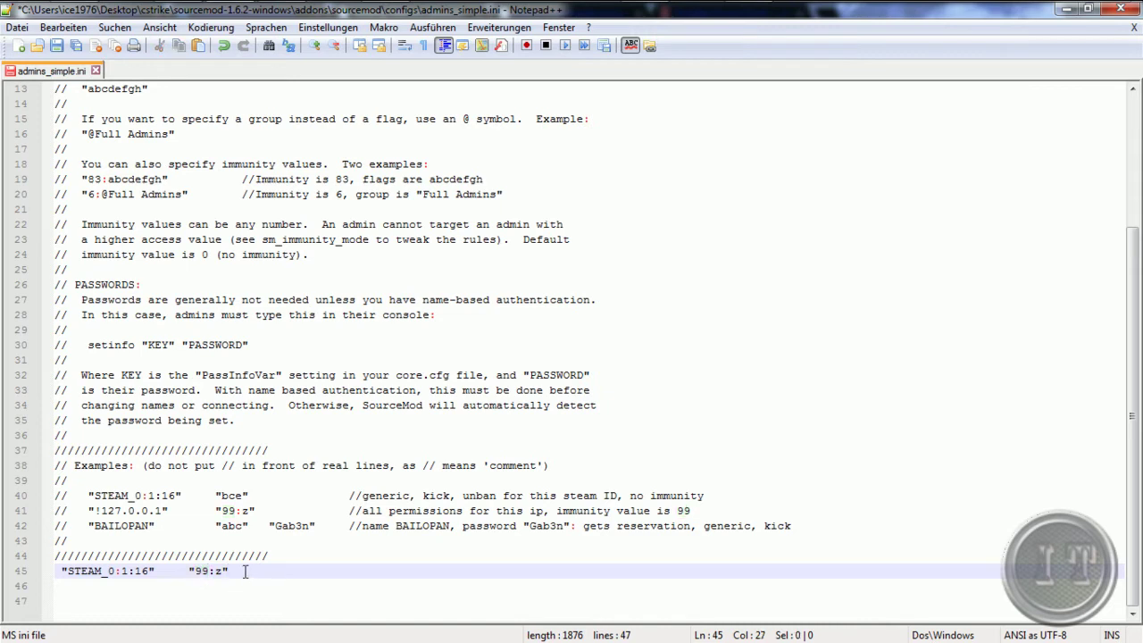
pyautogui.press('Return')
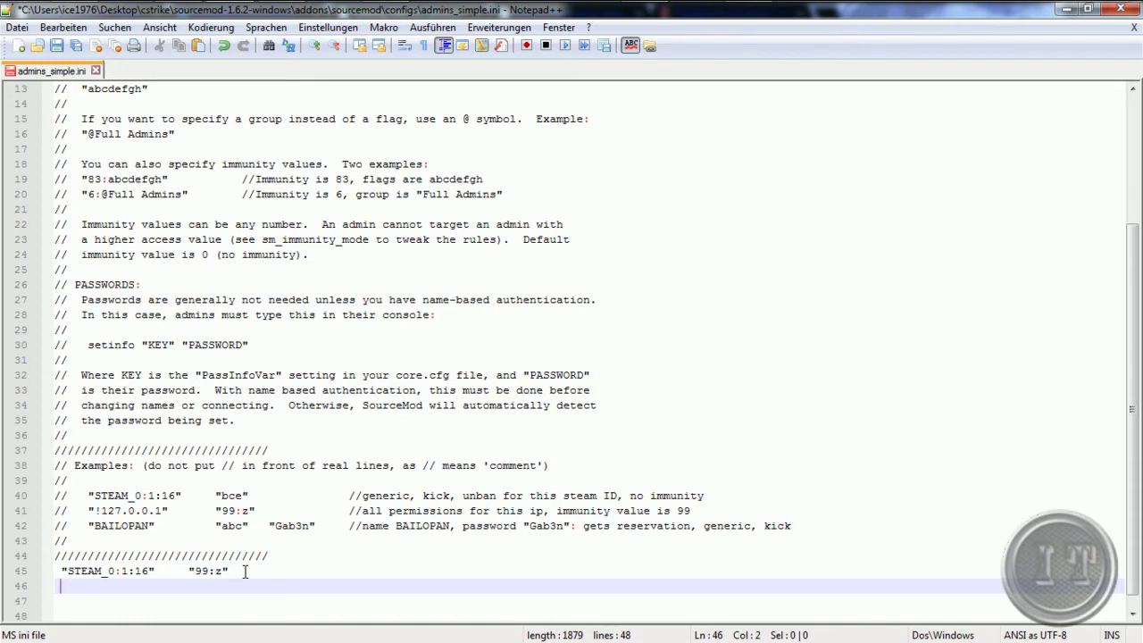
# Paste a second admin entry on line 46 with its SteamID ending in 7 and flags 80:z
pyautogui.hotkey('ctrl', 'v')
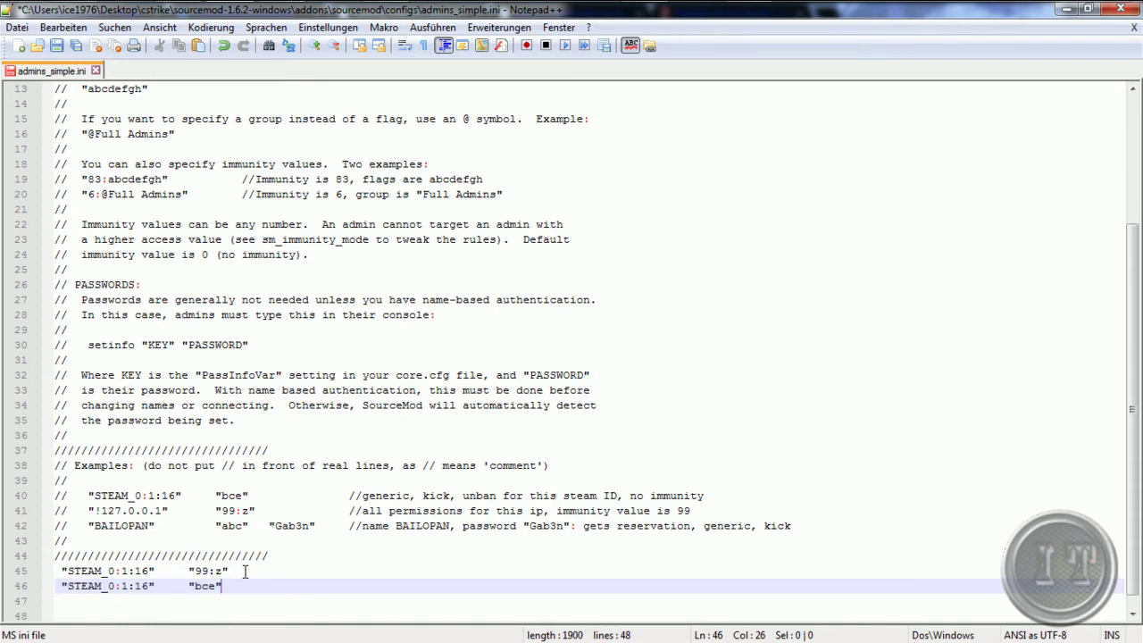
pyautogui.click(149, 586)
pyautogui.press('BackSpace')
pyautogui.write('7')
pyautogui.press('Right')
pyautogui.press('Right')
pyautogui.press('Right')
pyautogui.press('BackSpace')
pyautogui.press('BackSpace')
pyautogui.press('BackSpace')
pyautogui.write('80:z')
# Compare the new entry's 80 immunity and z flag against the first entry's 99
pyautogui.moveTo(215, 587); pyautogui.dragTo(223, 586)
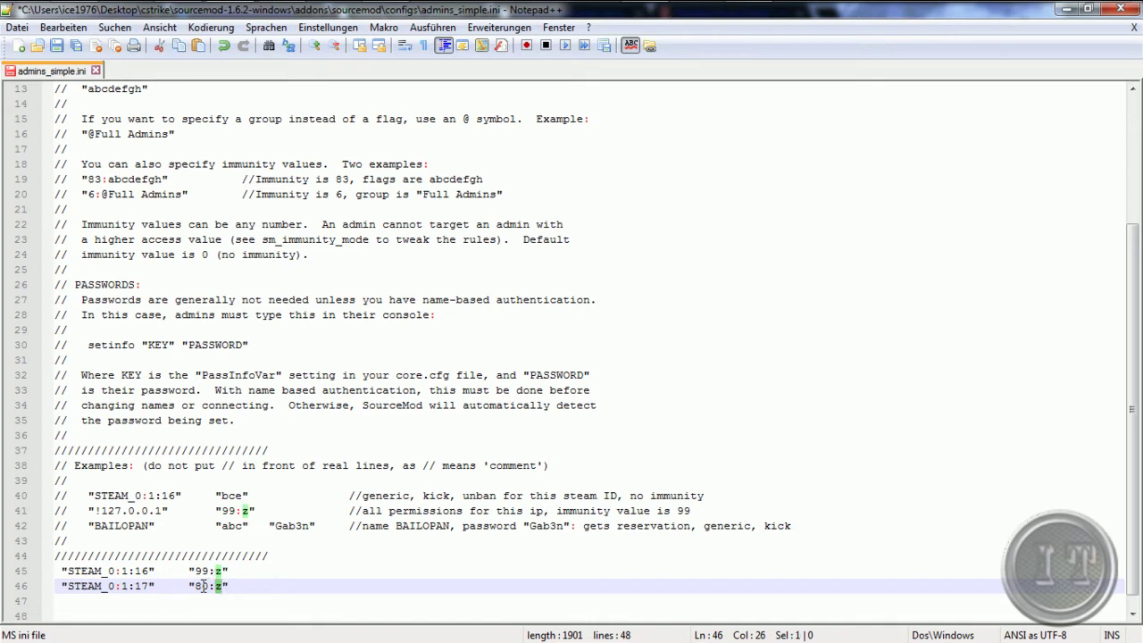
pyautogui.moveTo(196, 586)
pyautogui.mouseDown()
pyautogui.moveTo(214, 586)
pyautogui.moveTo(209, 571)
pyautogui.moveTo(196, 586)
pyautogui.moveTo(208, 586)
pyautogui.mouseUp()
pyautogui.moveTo(195, 572); pyautogui.dragTo(207, 572)
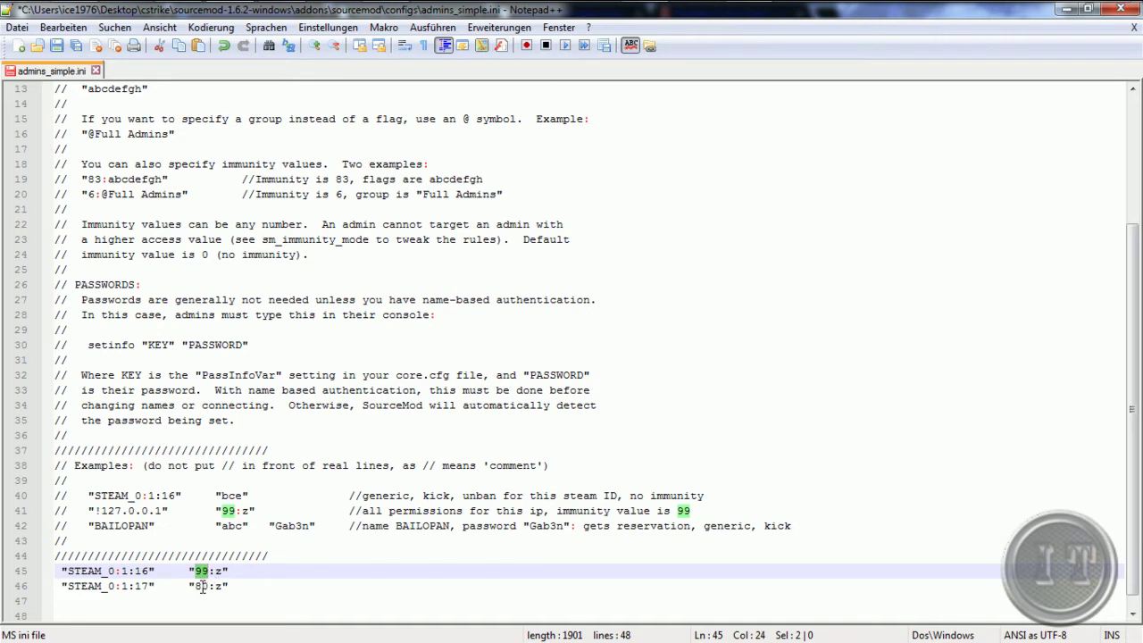
pyautogui.moveTo(195, 587); pyautogui.dragTo(202, 586)
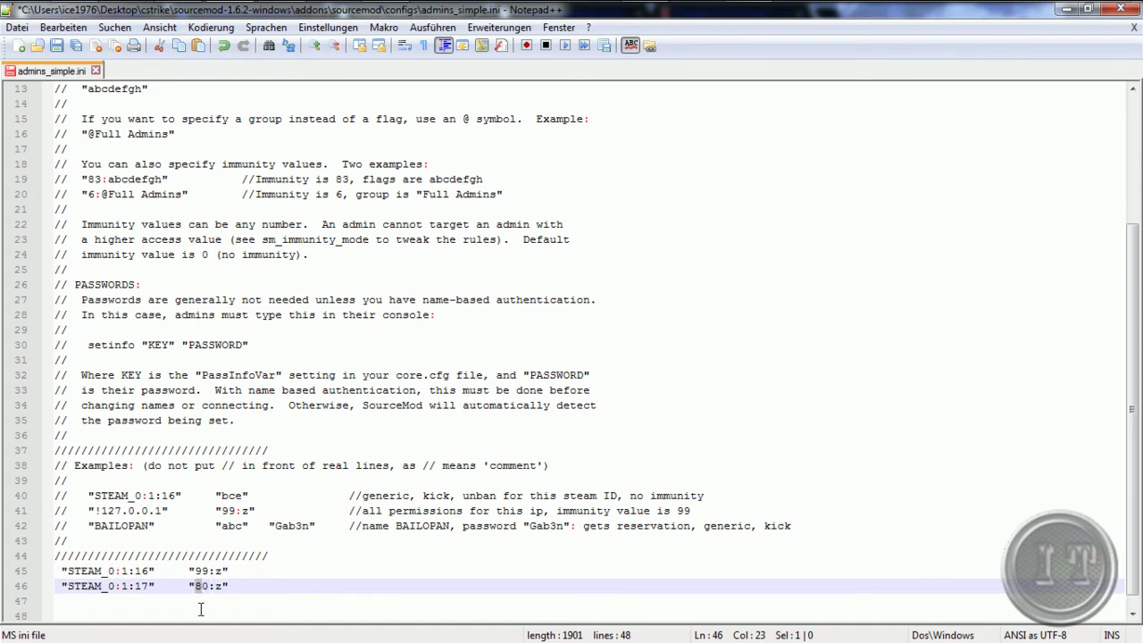
# Scroll the Adding Admins wiki page down to the Simple Admins examples
pyautogui.moveTo(274, 9)
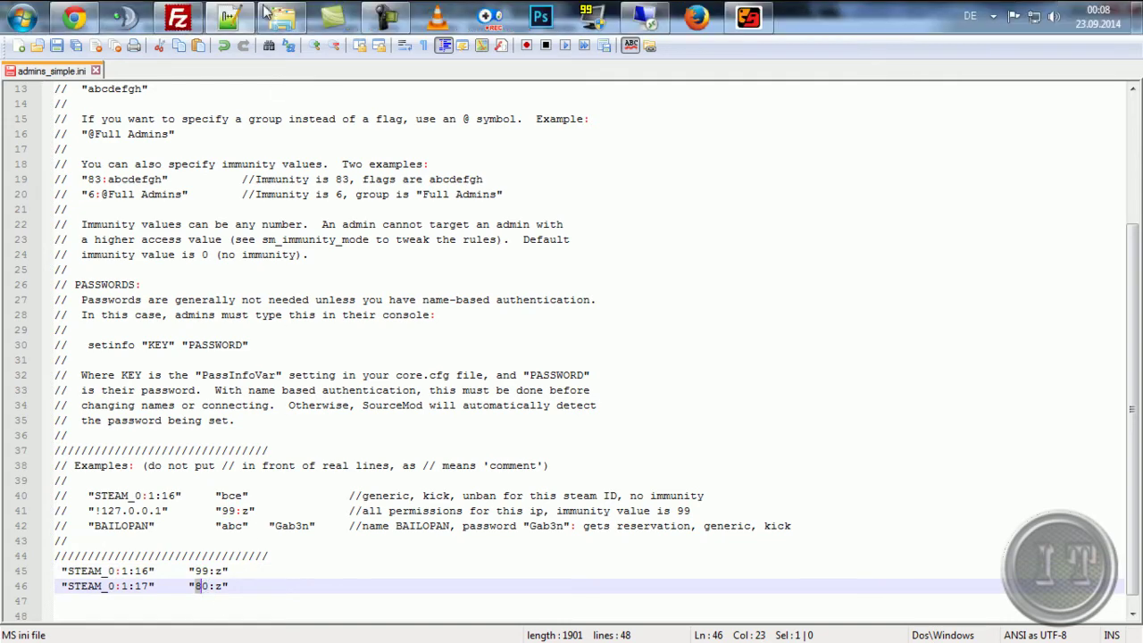
pyautogui.click(76, 19)
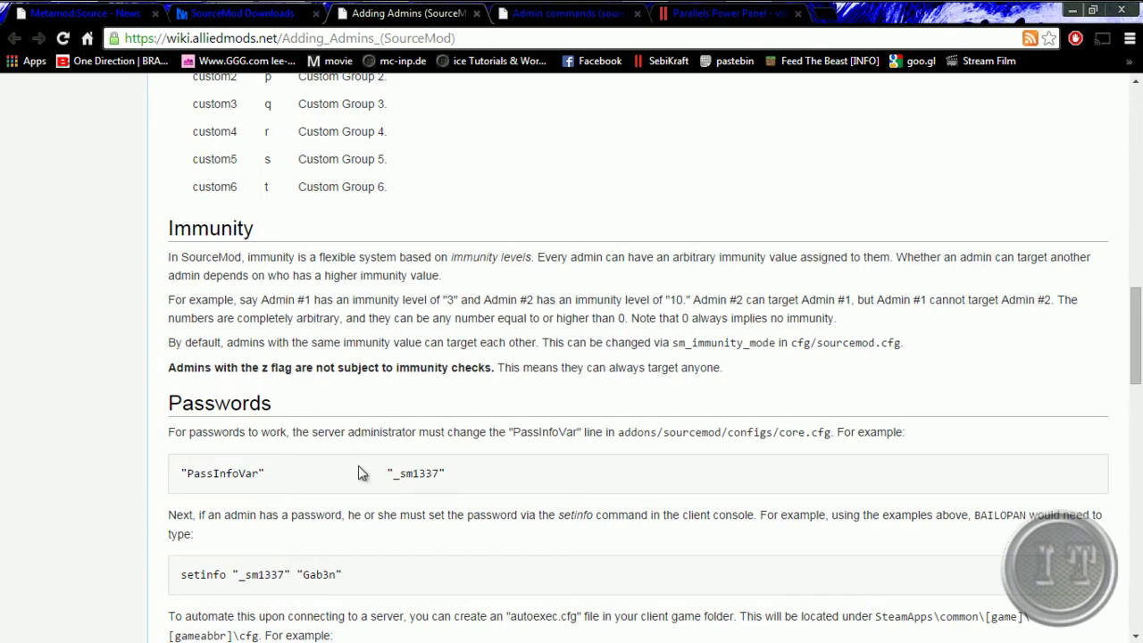
pyautogui.scroll(-2, 358, 466)
pyautogui.scroll(-1, 358, 473)
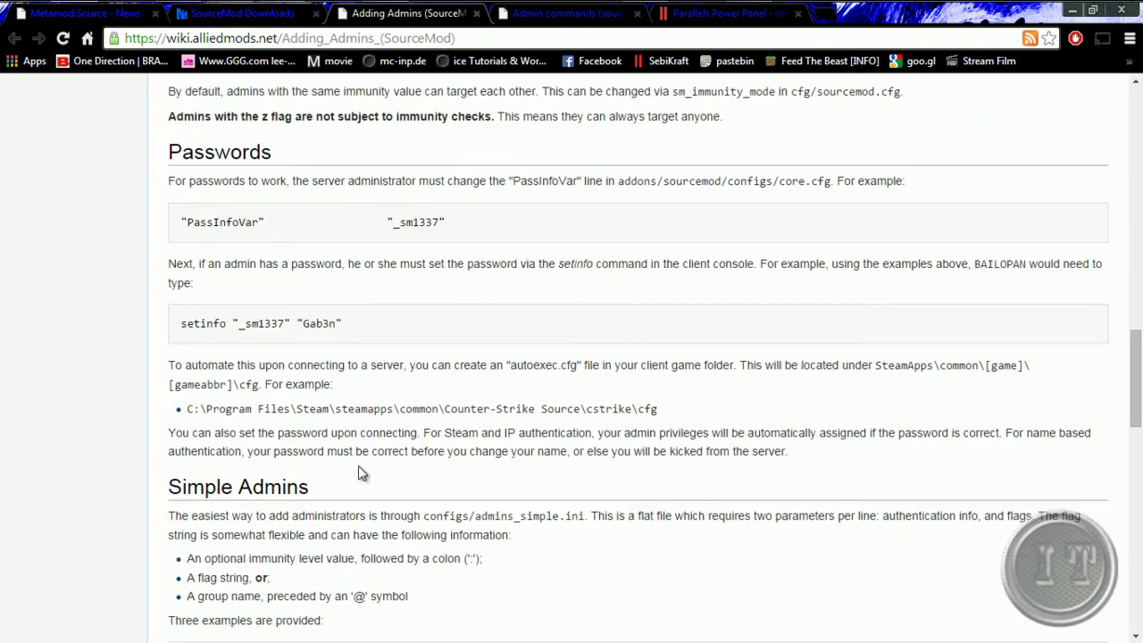
pyautogui.scroll(-2, 360, 472)
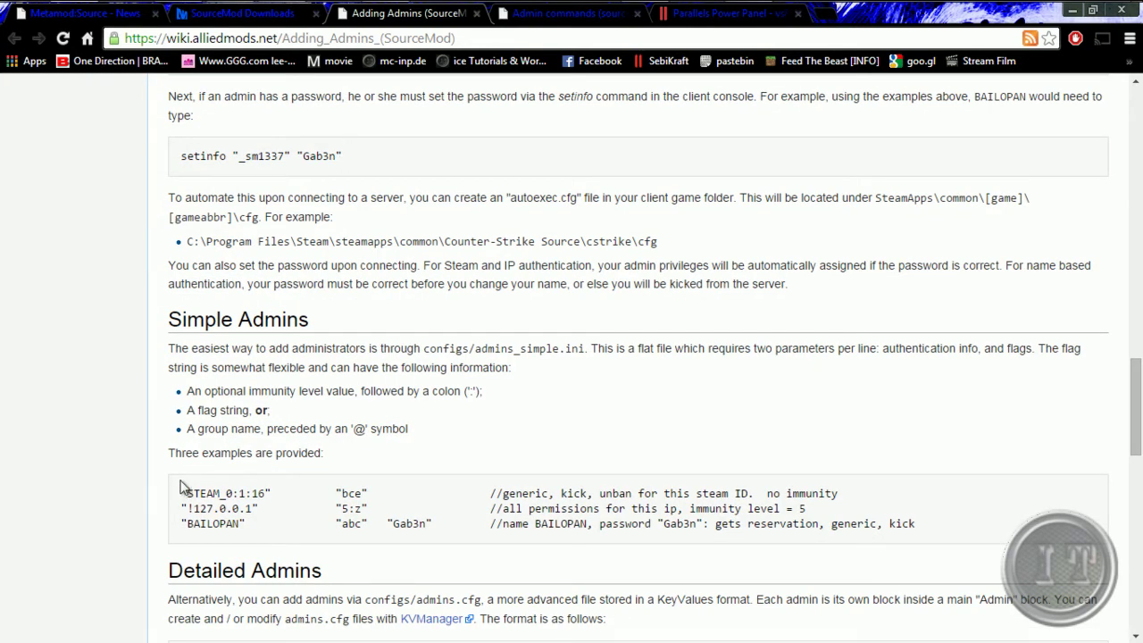
pyautogui.scroll(-1, 164, 502)
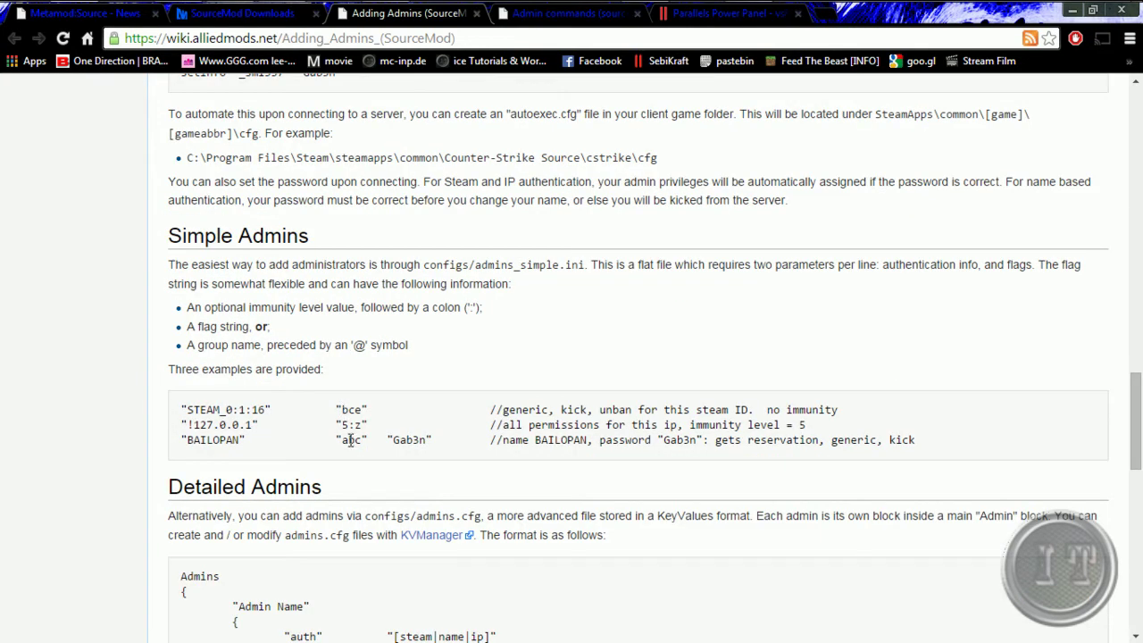
# Study the '!127.0.0.1' example's 5:z (immunity 5, root), then scroll to Detailed Admins
pyautogui.moveTo(432, 440); pyautogui.dragTo(153, 402)
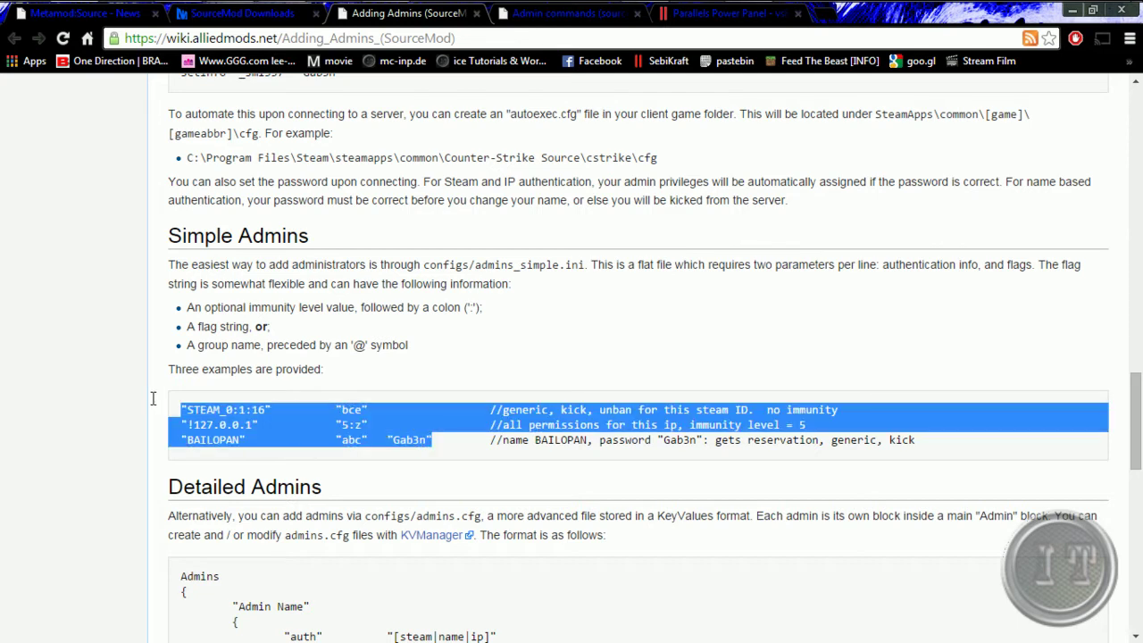
pyautogui.click(804, 425)
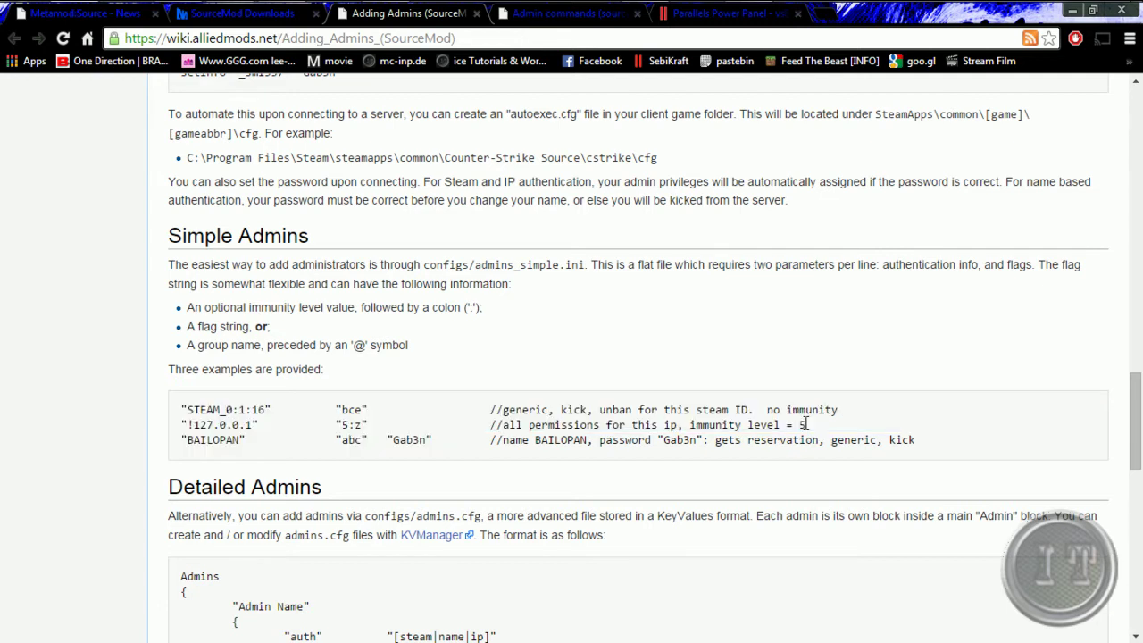
pyautogui.moveTo(806, 425); pyautogui.dragTo(797, 425)
pyautogui.moveTo(351, 424); pyautogui.dragTo(342, 424)
pyautogui.moveTo(352, 425); pyautogui.dragTo(361, 426)
pyautogui.scroll(-2, 154, 495)
pyautogui.scroll(-2, 152, 493)
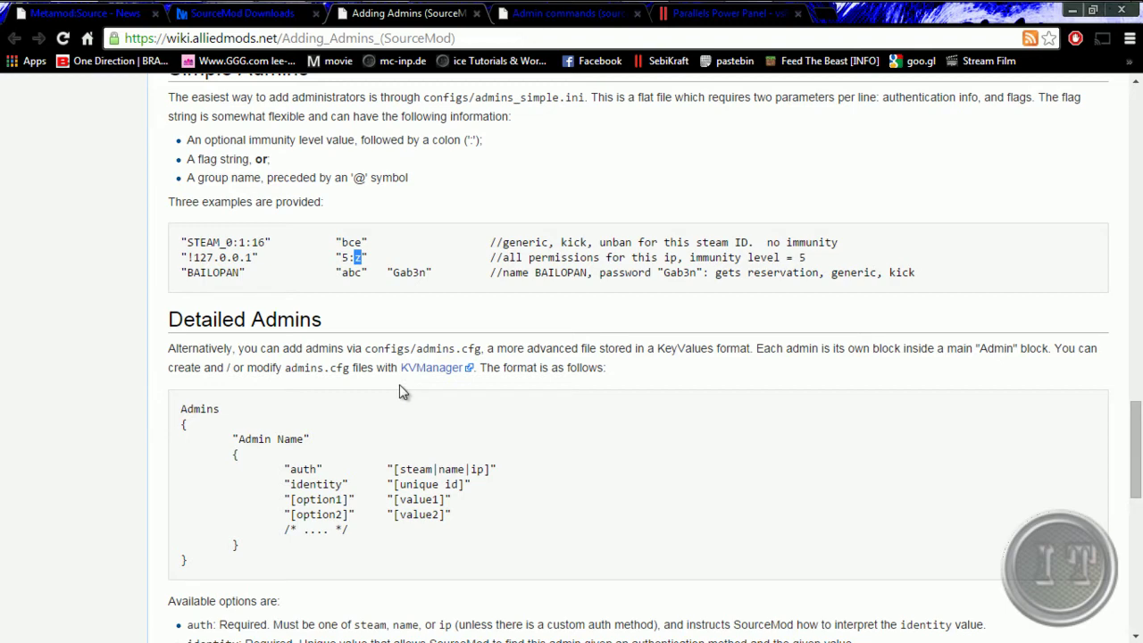
pyautogui.moveTo(285, 14)
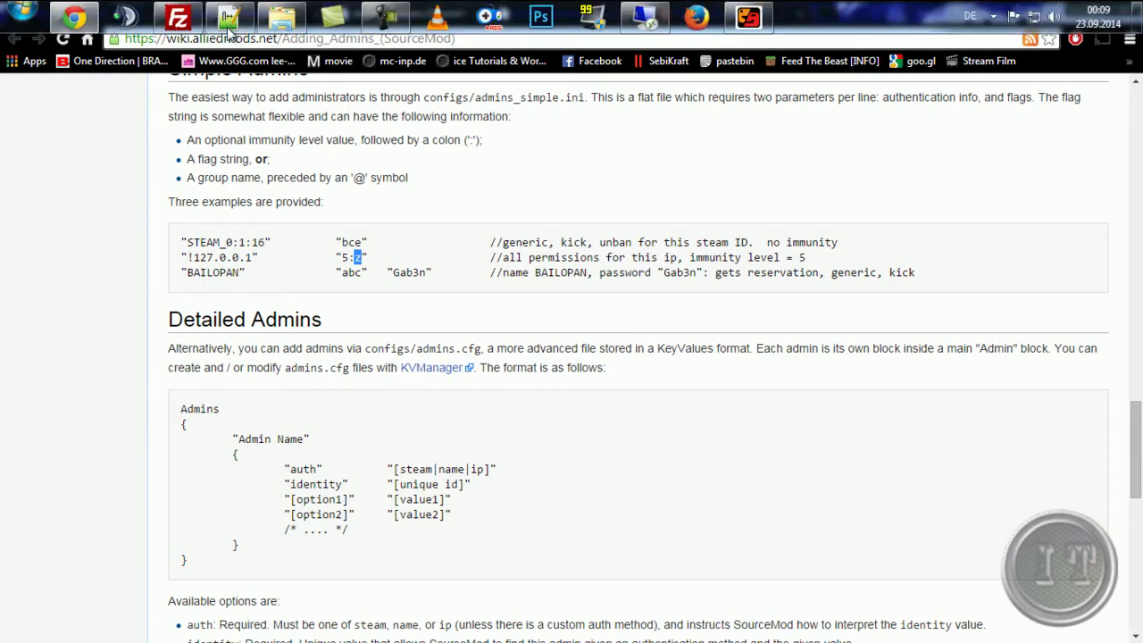
# Open admins.cfg from the sourcemod configs folder via Edit with Notepad++
pyautogui.click(286, 22)
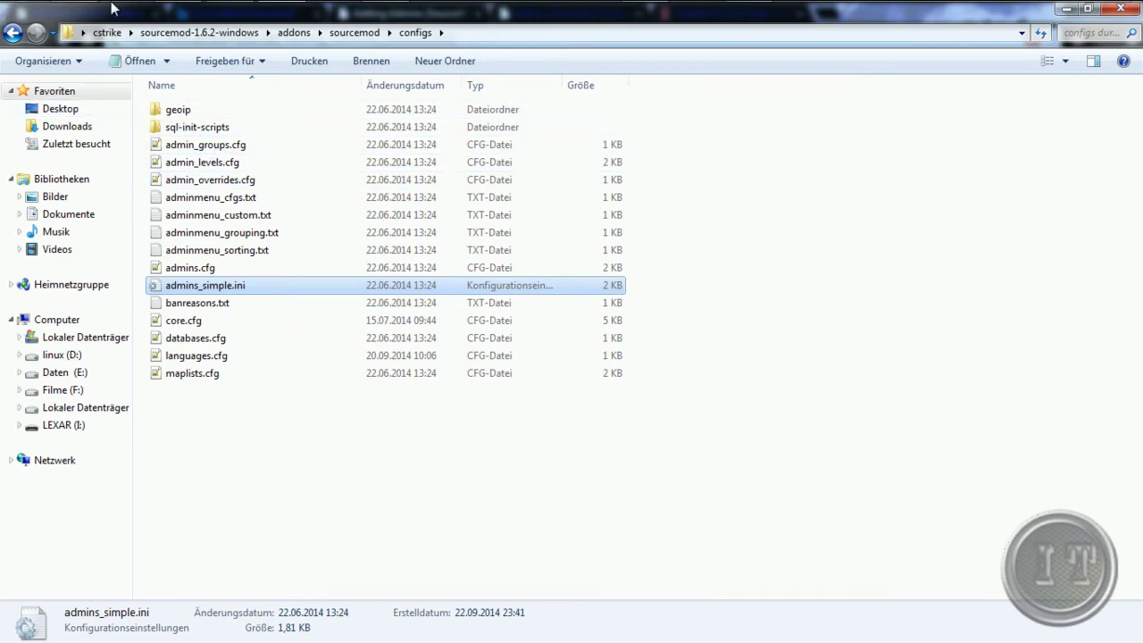
pyautogui.click(74, 11)
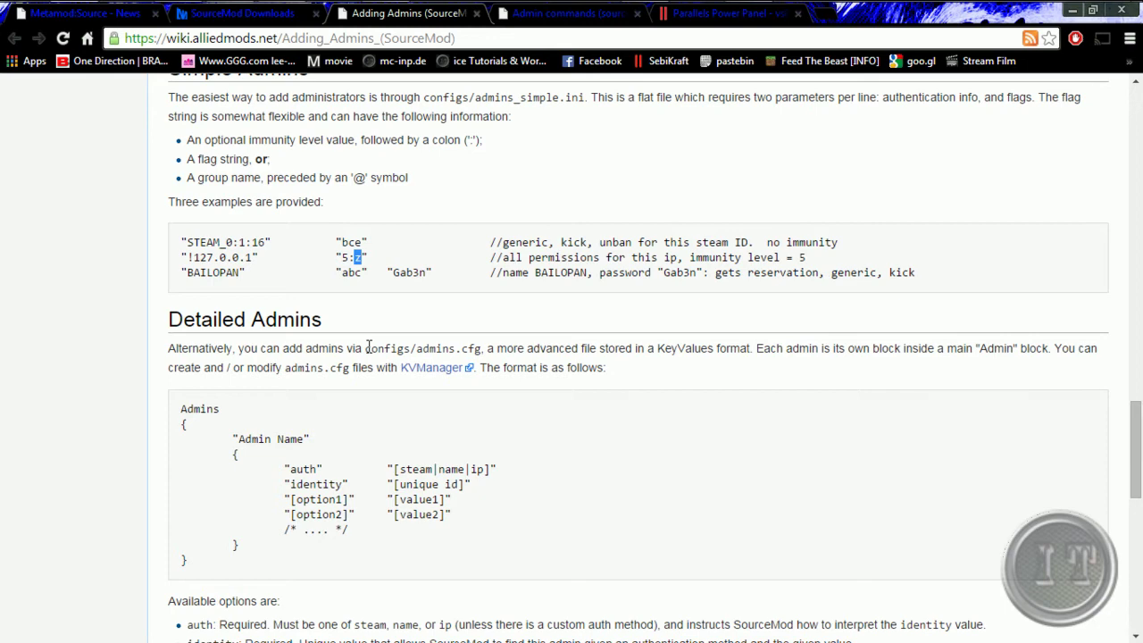
pyautogui.moveTo(228, 18)
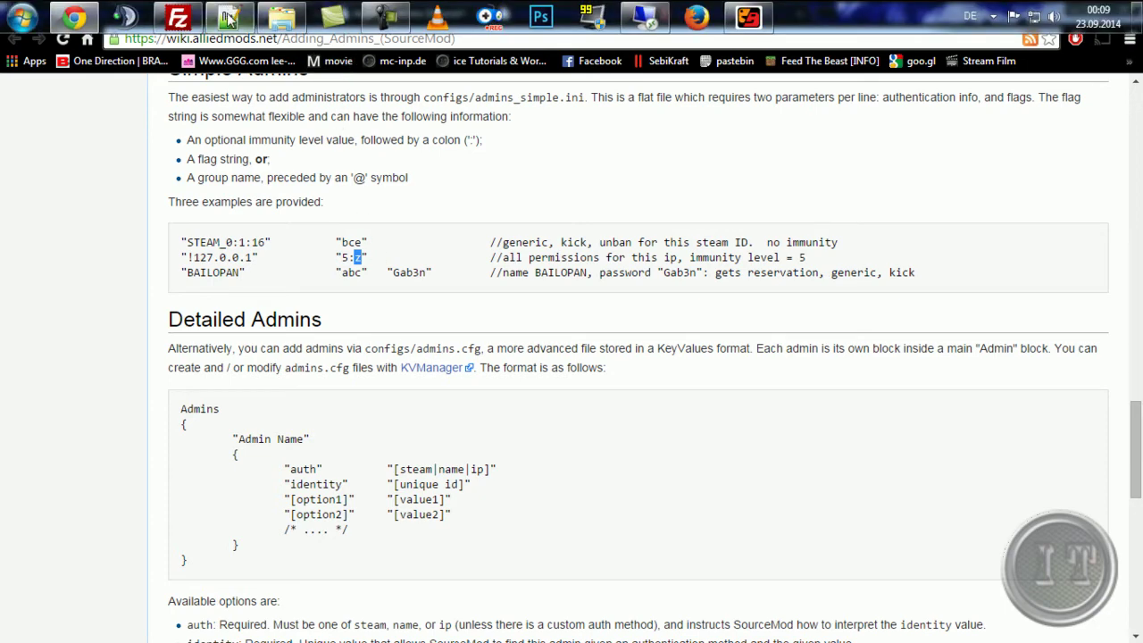
pyautogui.click(282, 17)
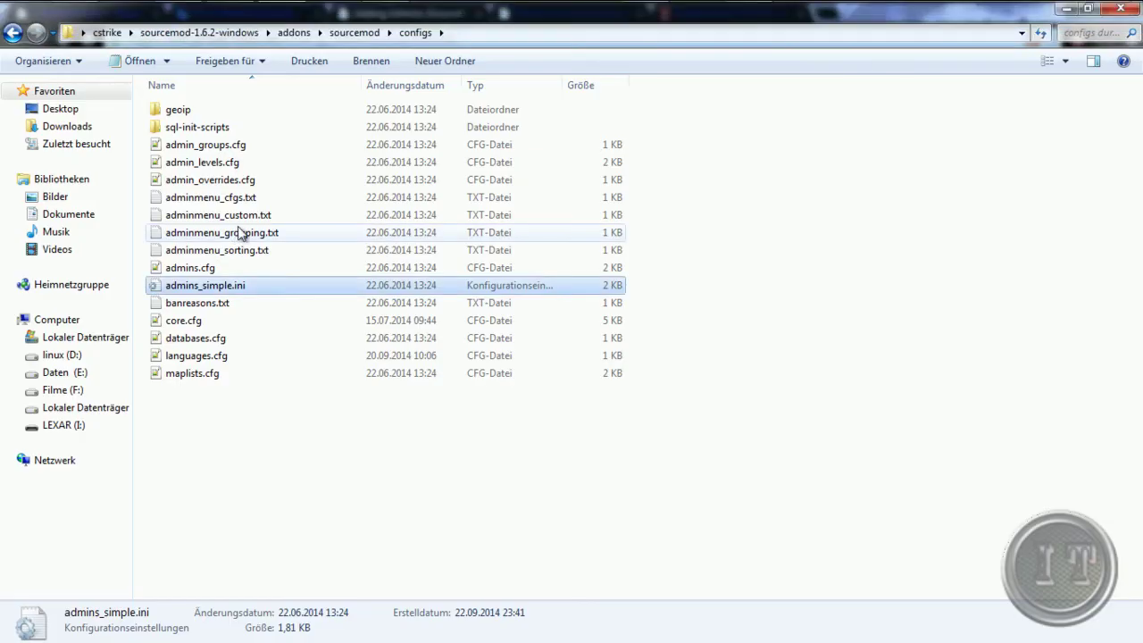
pyautogui.click(184, 269)
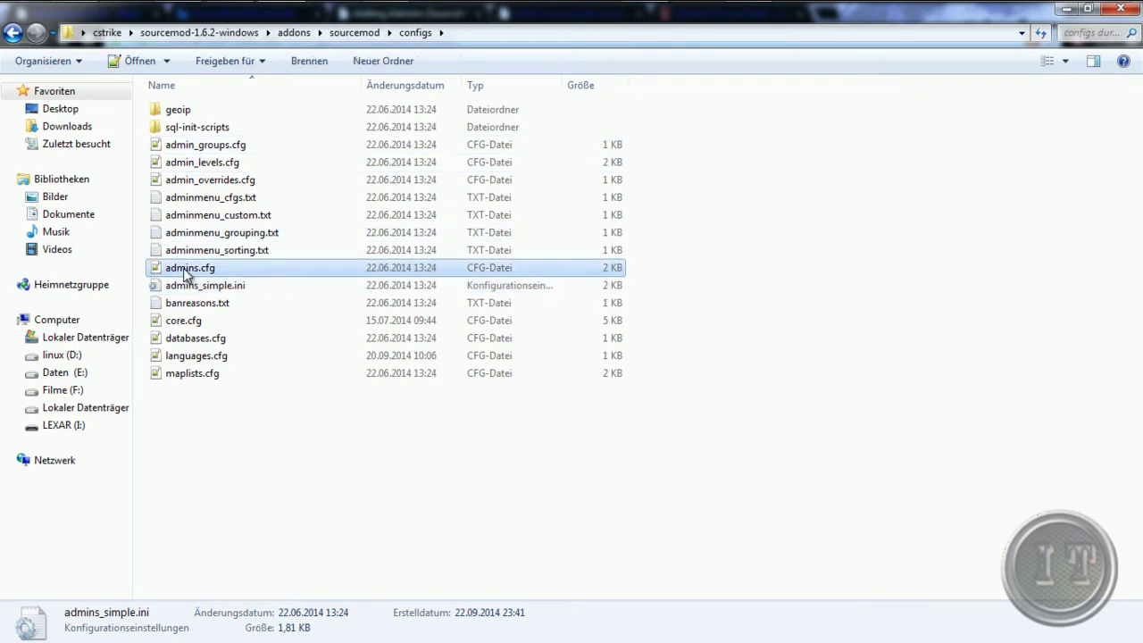
pyautogui.rightClick(184, 264)
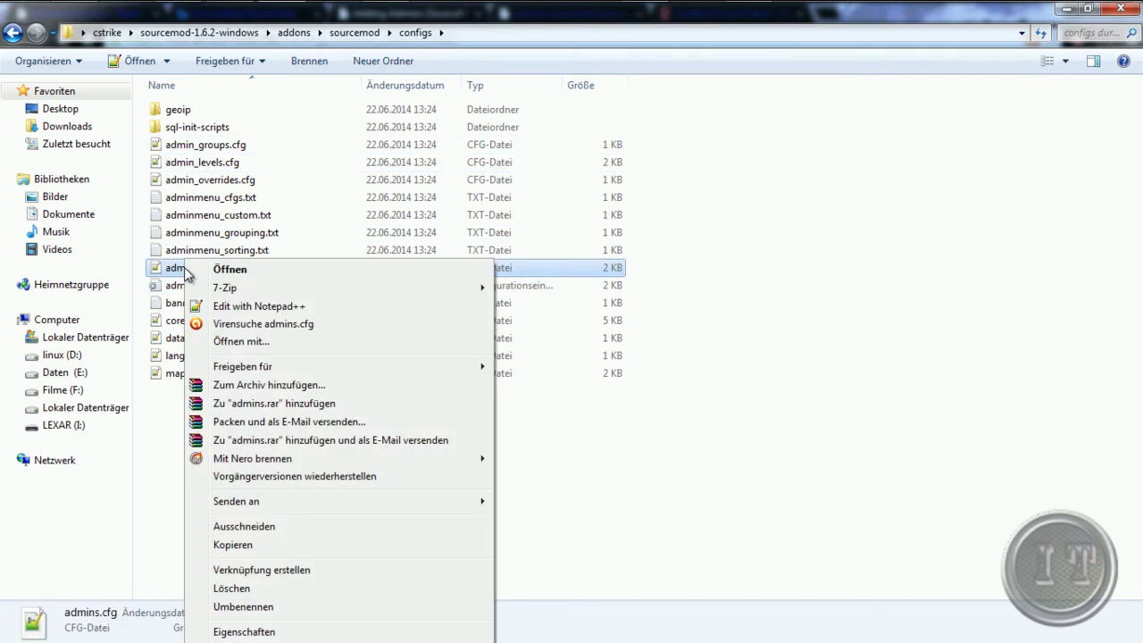
pyautogui.click(233, 307)
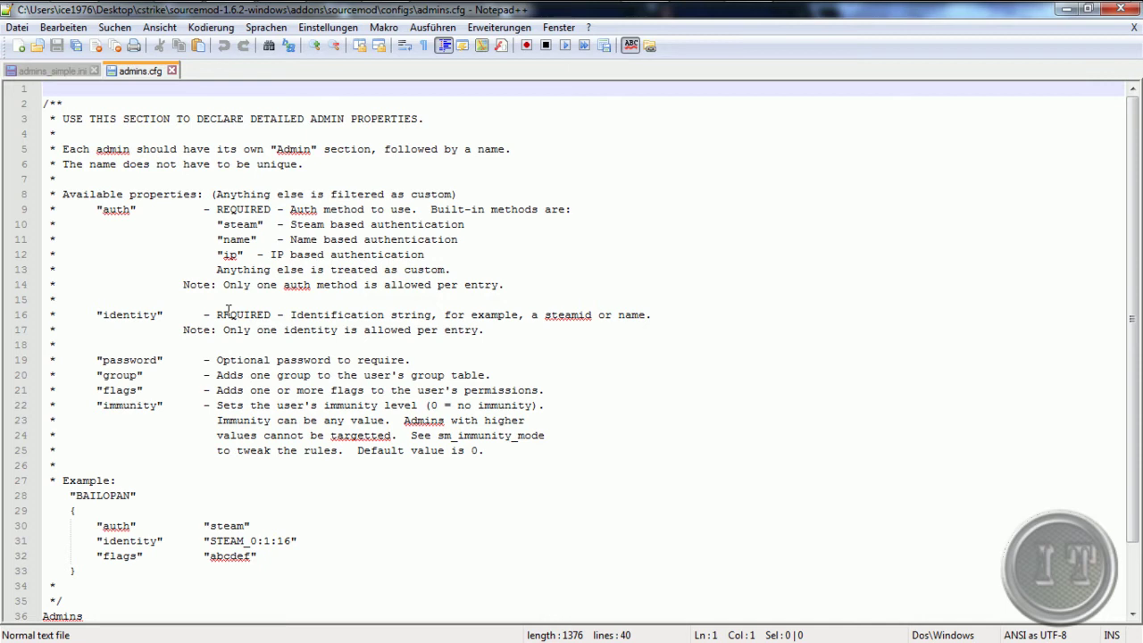
# Review admins.cfg's password property and example SteamID, then select the example flags abcdef
pyautogui.scroll(-2, 166, 438)
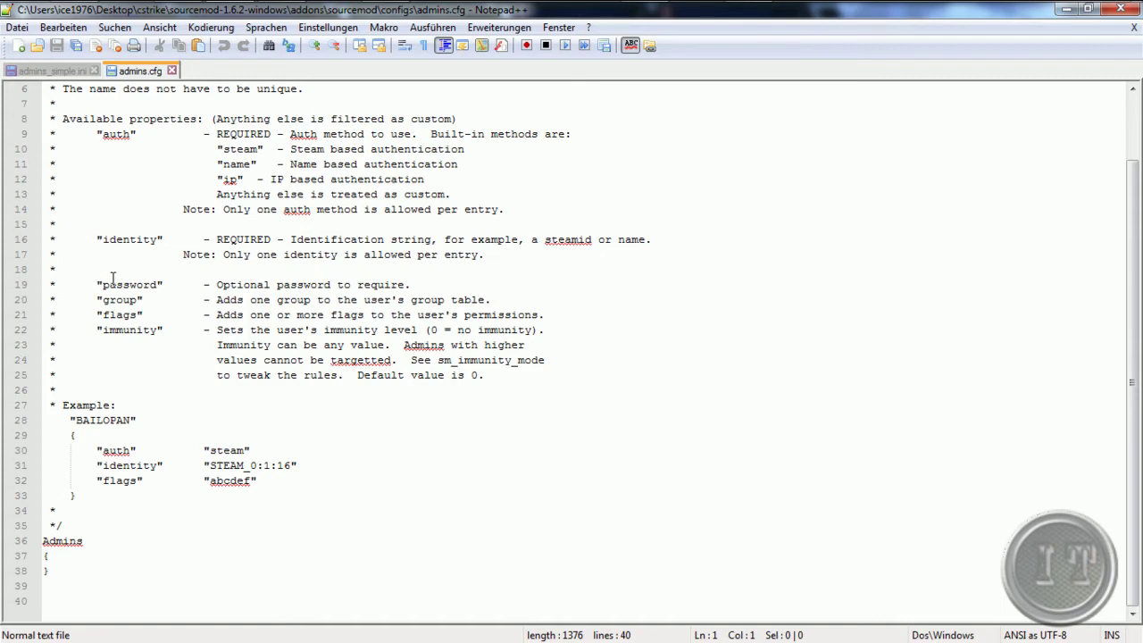
pyautogui.moveTo(102, 285); pyautogui.dragTo(161, 330)
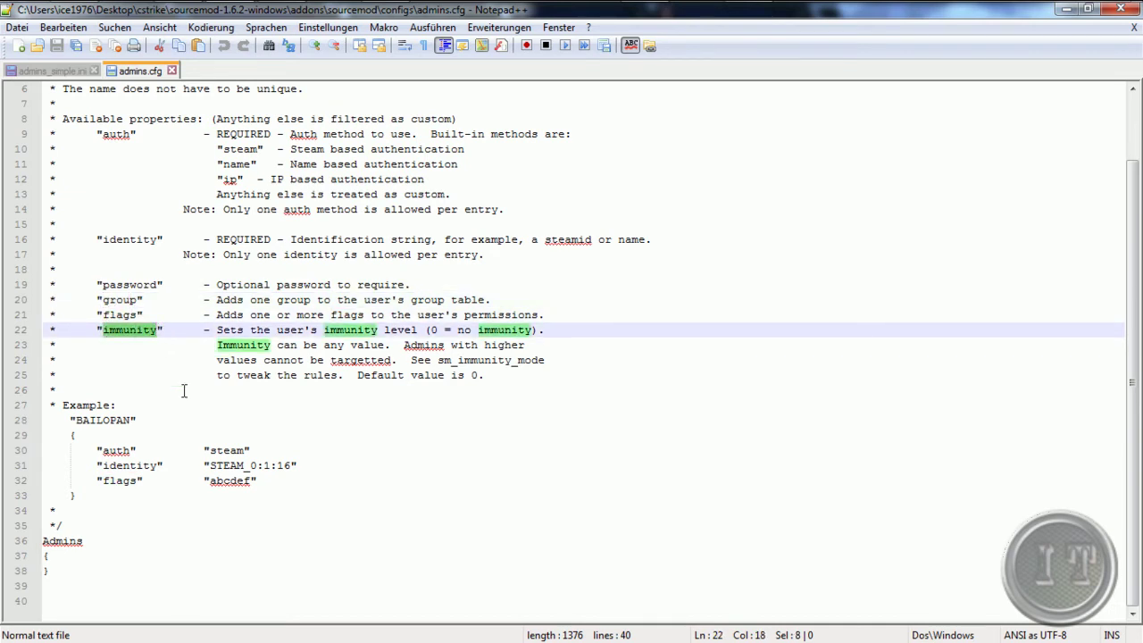
pyautogui.moveTo(217, 465); pyautogui.dragTo(291, 470)
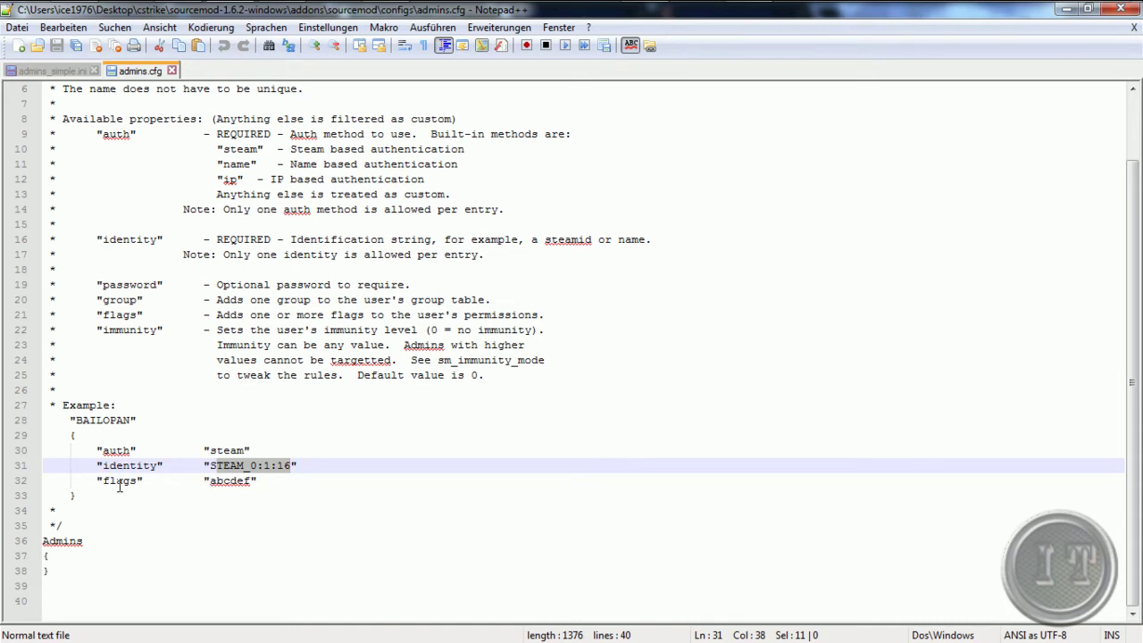
pyautogui.moveTo(251, 480); pyautogui.dragTo(211, 482)
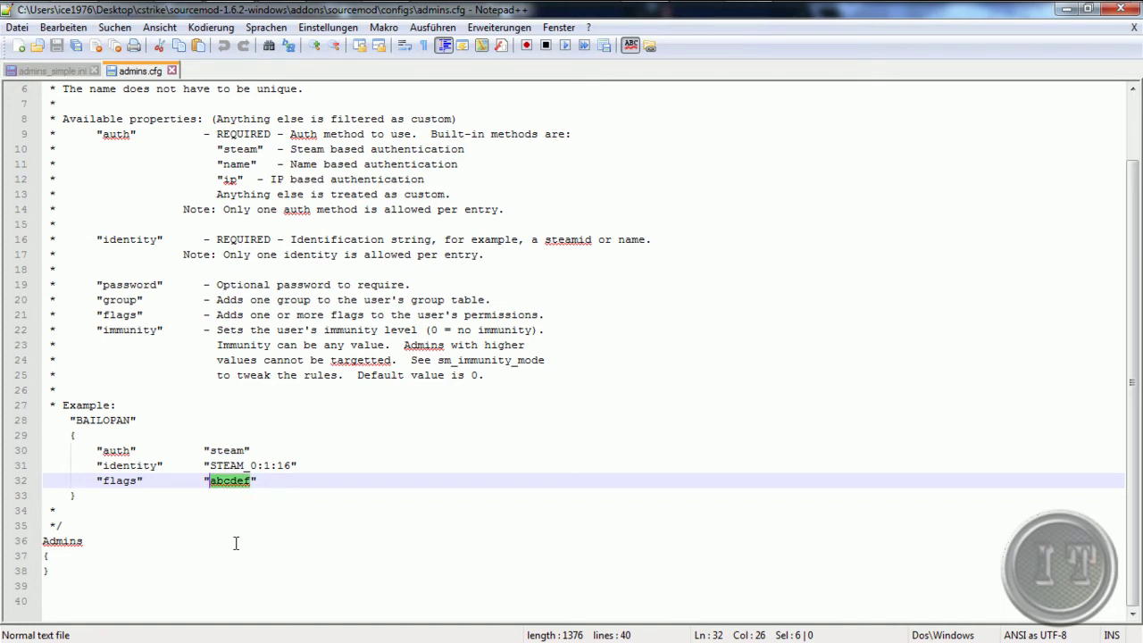
# Change the example flags to 99:z and start a "group" key below with value Root
pyautogui.write('99')
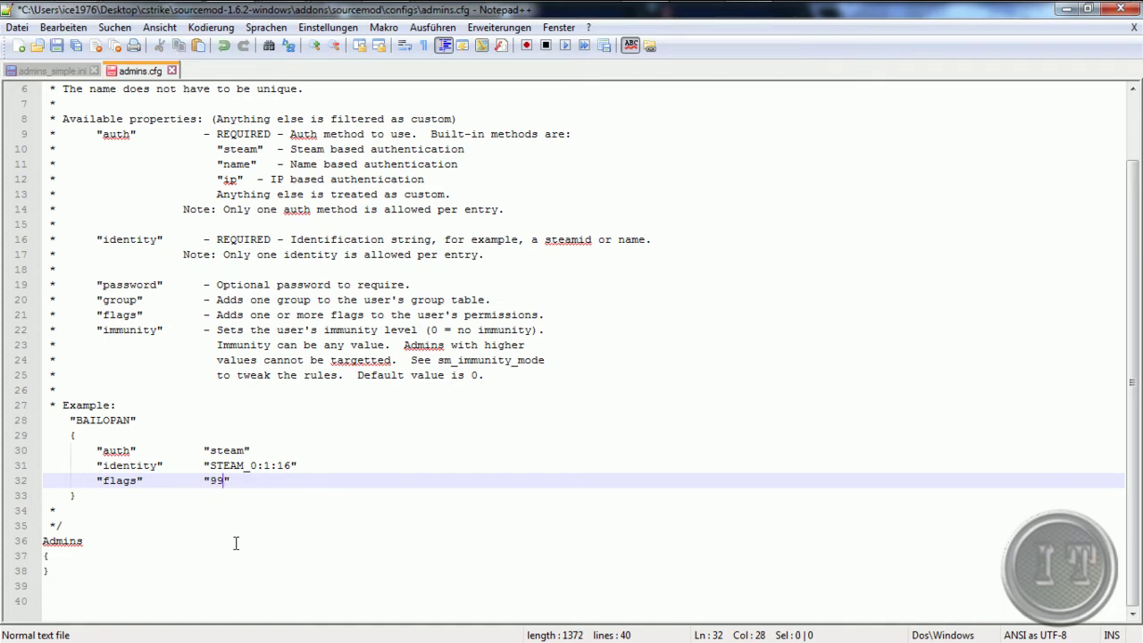
pyautogui.write(':z')
pyautogui.press('End')
pyautogui.press('Return')
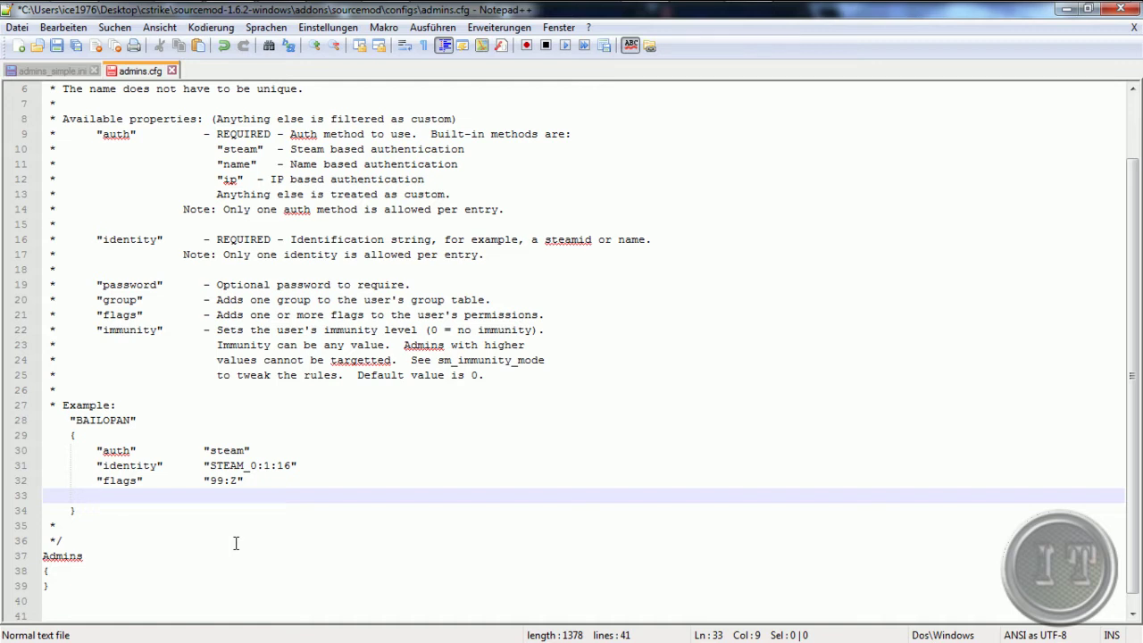
pyautogui.write('""')
pyautogui.press('Left')
pyautogui.write('gr')
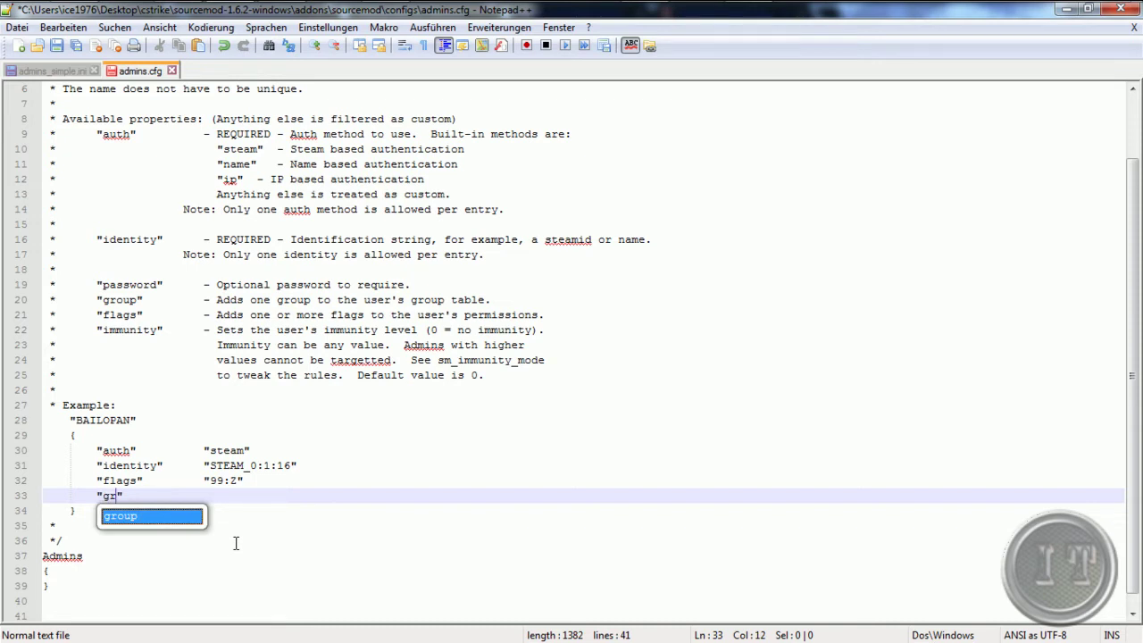
pyautogui.write('oup')
pyautogui.press('Right')
pyautogui.press('Tab')
pyautogui.press('Tab')
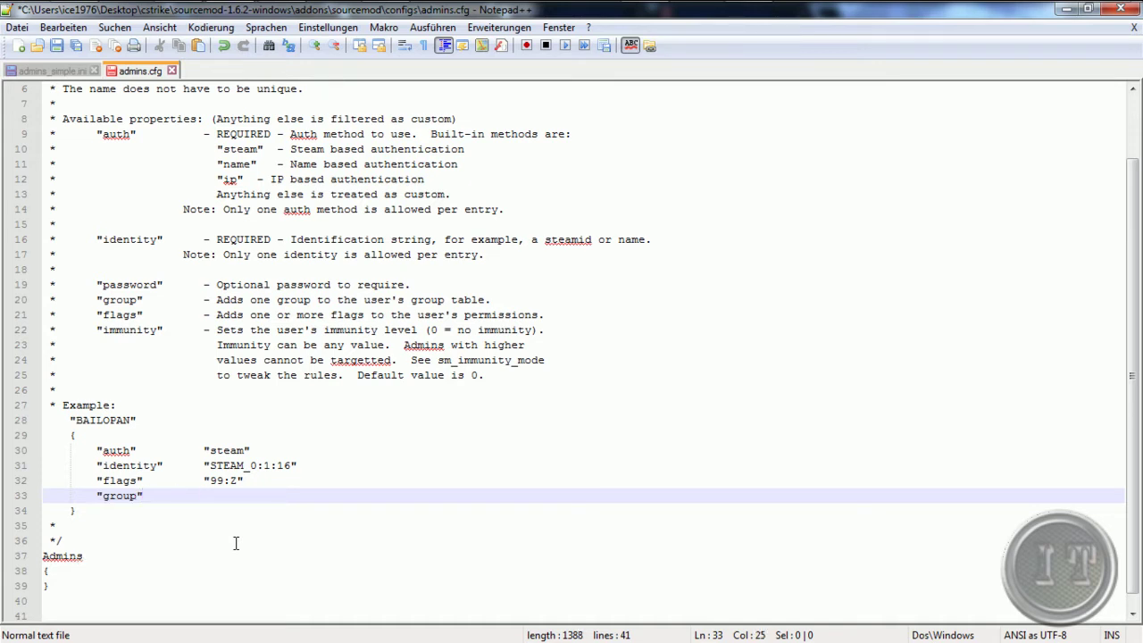
pyautogui.write('""')
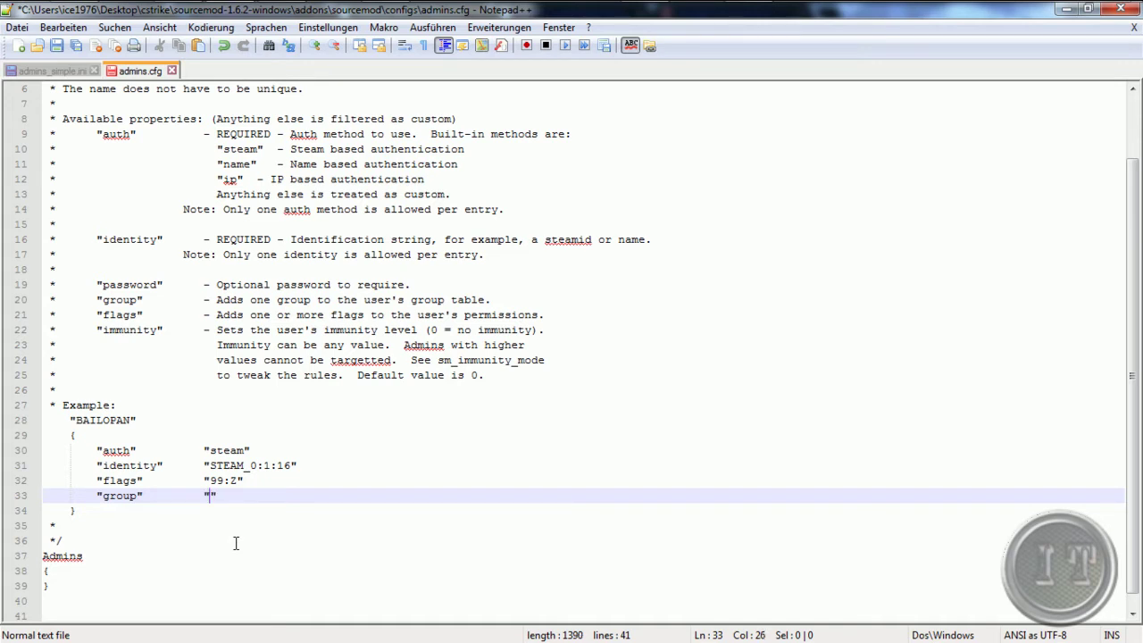